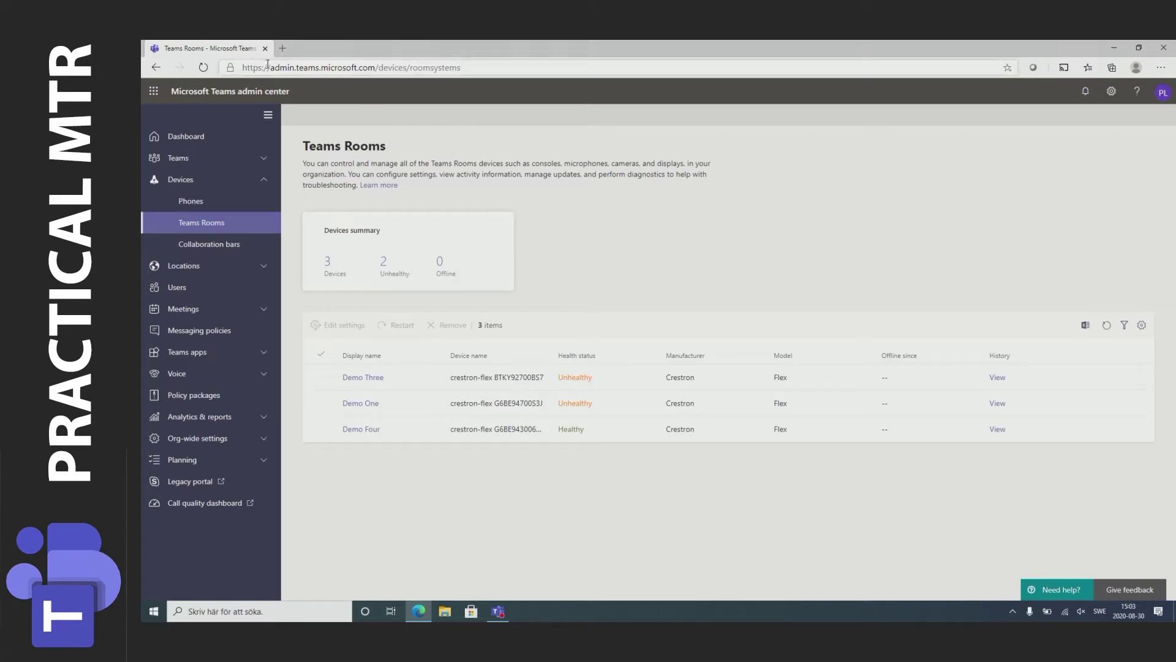
Select part of the admin center page address in the browser
left_click_drag(267, 64, 482, 68)
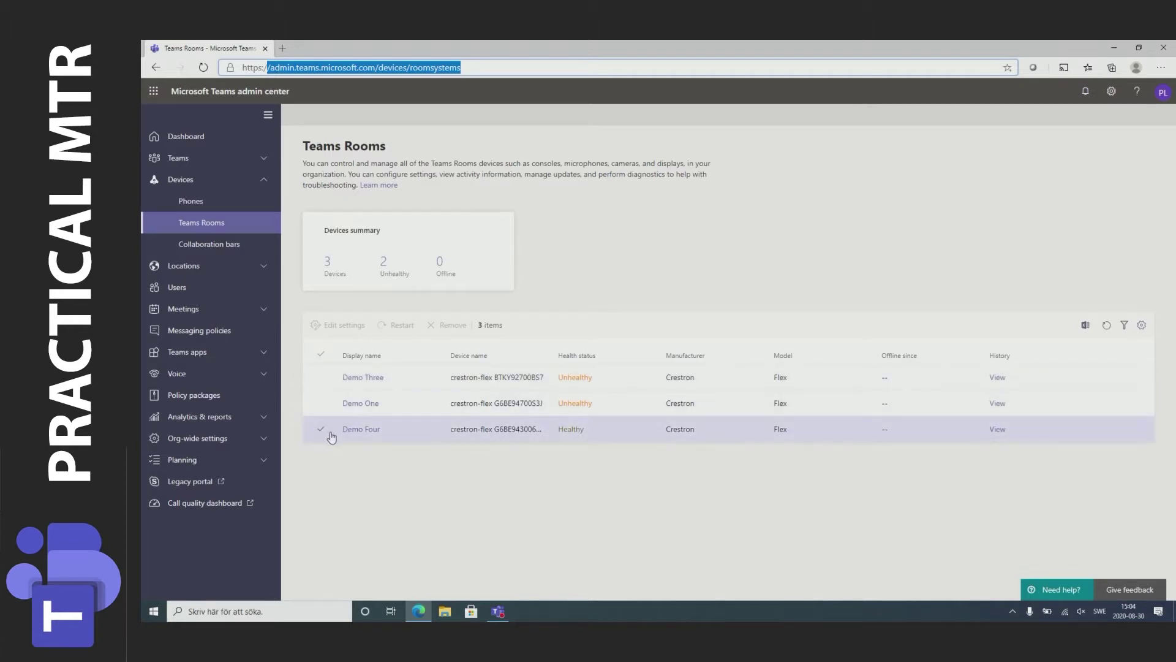
left_click(357, 431)
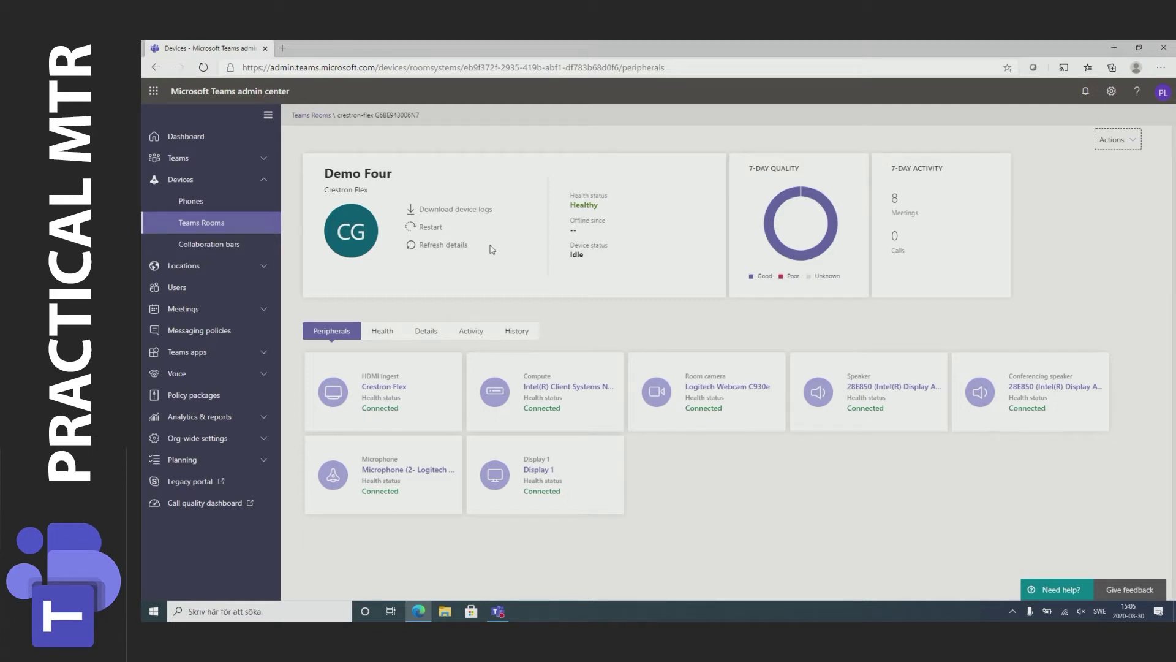
left_click(482, 210)
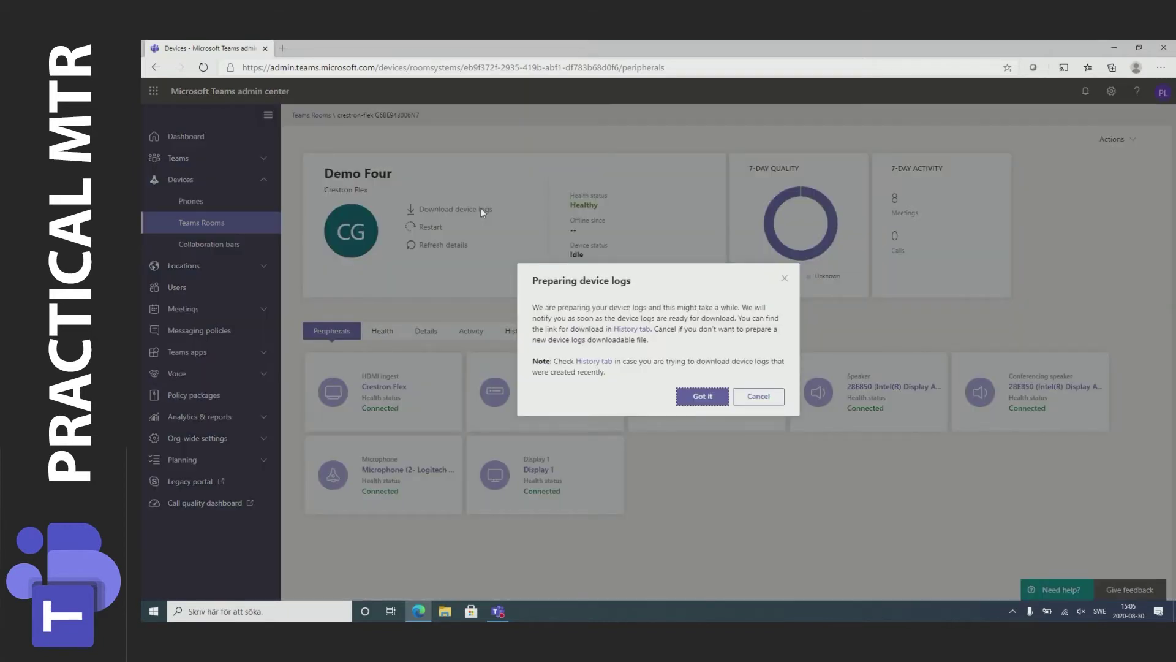
left_click(702, 396)
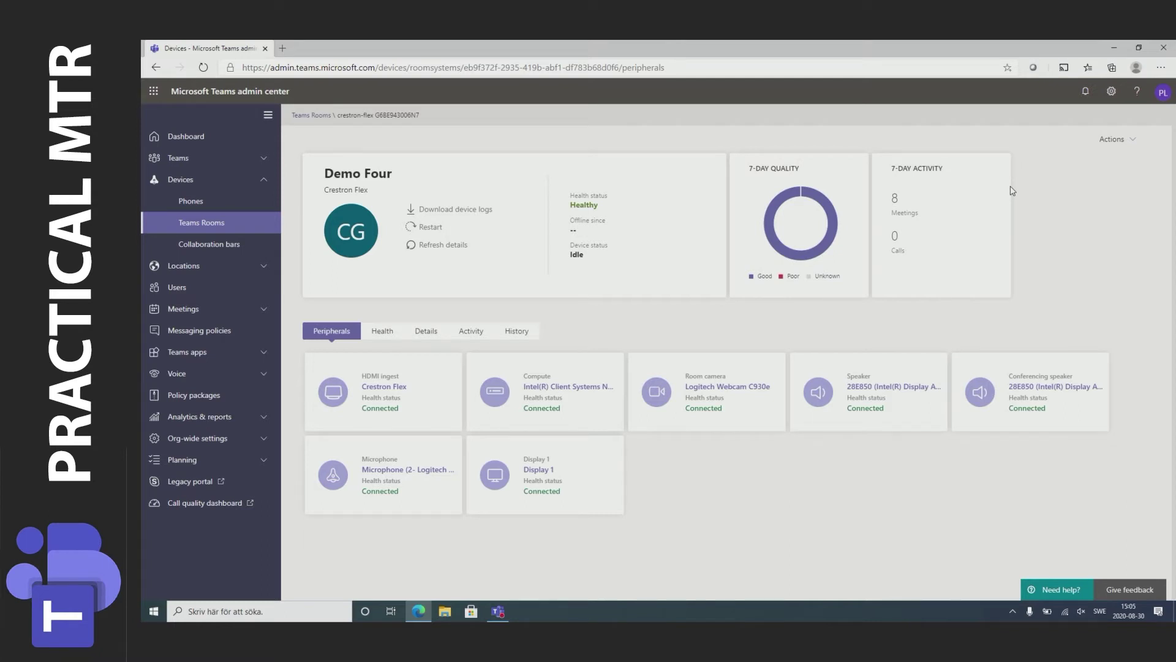
left_click(1131, 141)
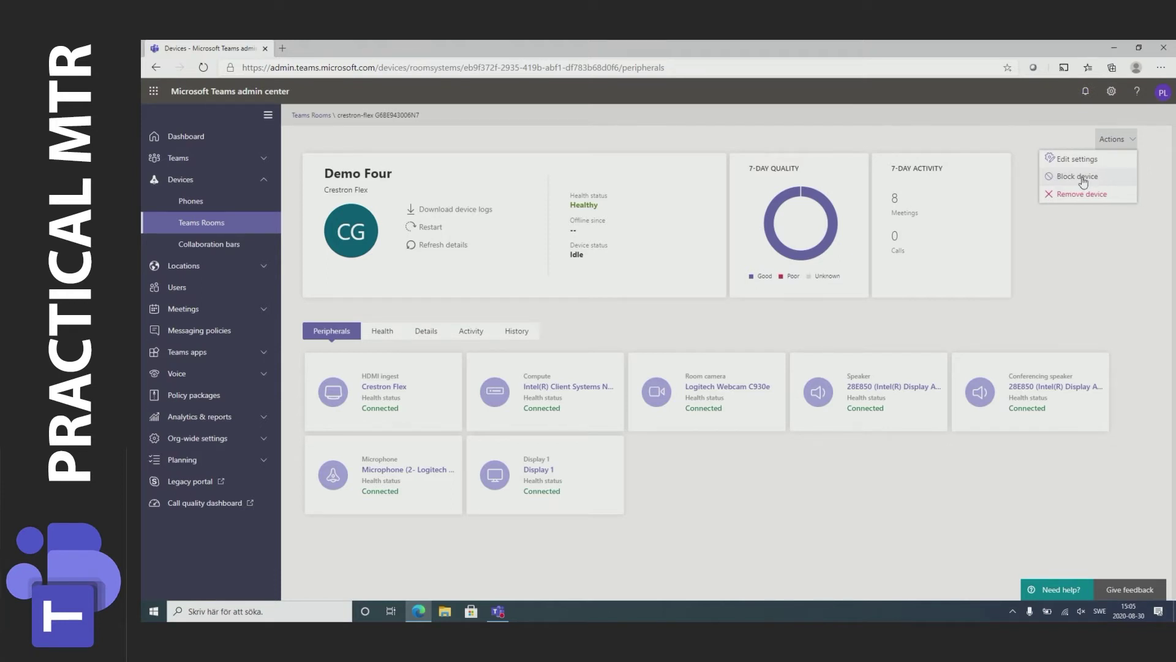
key("Escape")
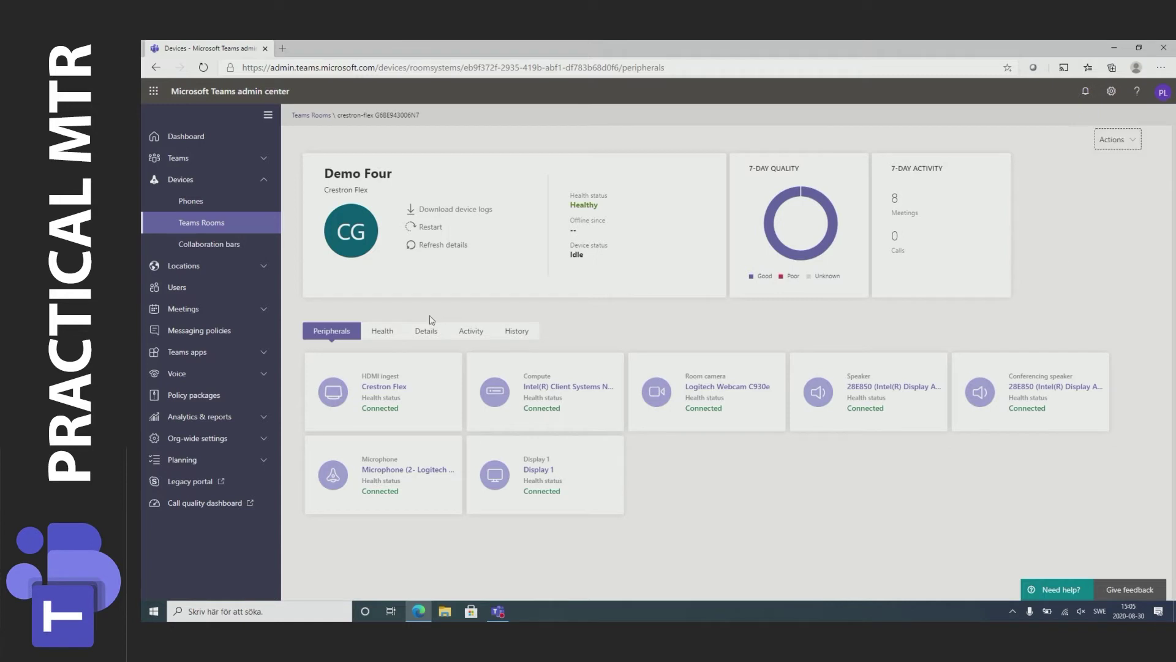
Review Demo Four's Health tab, with all peripherals Connected, through connectivity and software health
left_click(375, 334)
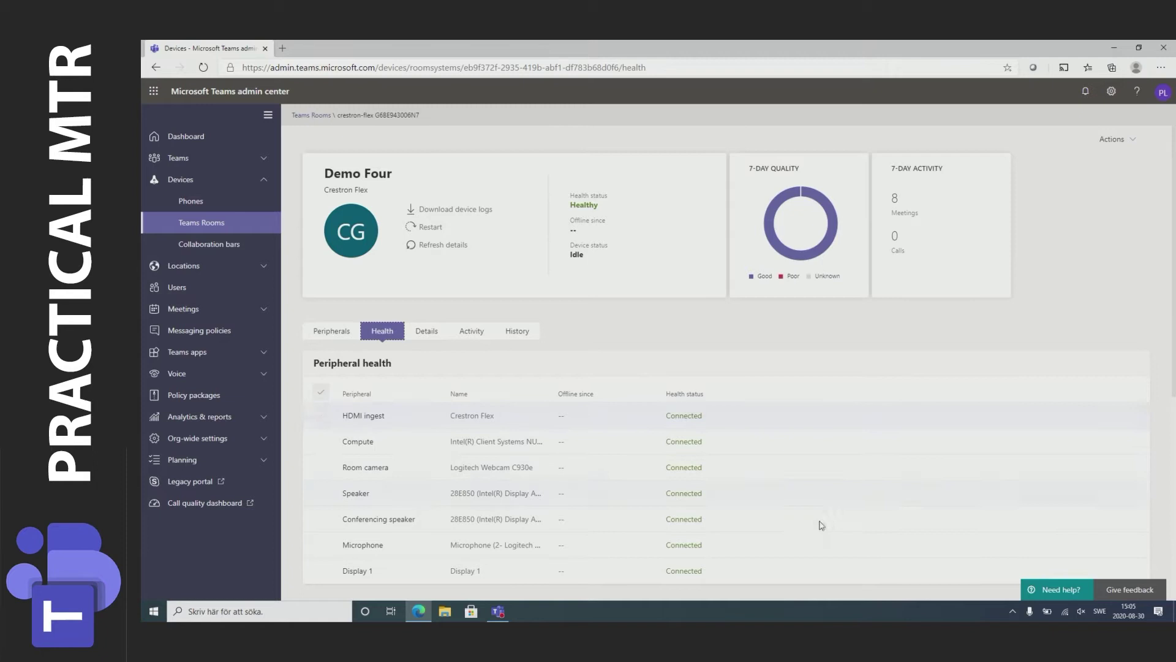
scroll(821, 524, "down", 1)
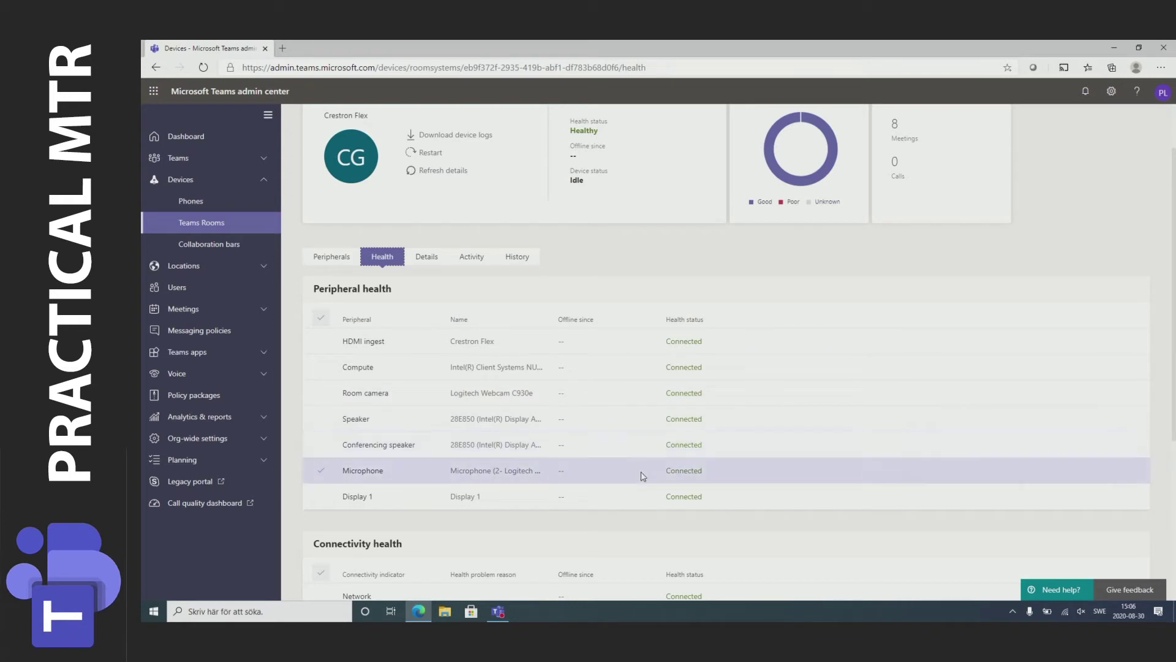
scroll(642, 476, "down", 3)
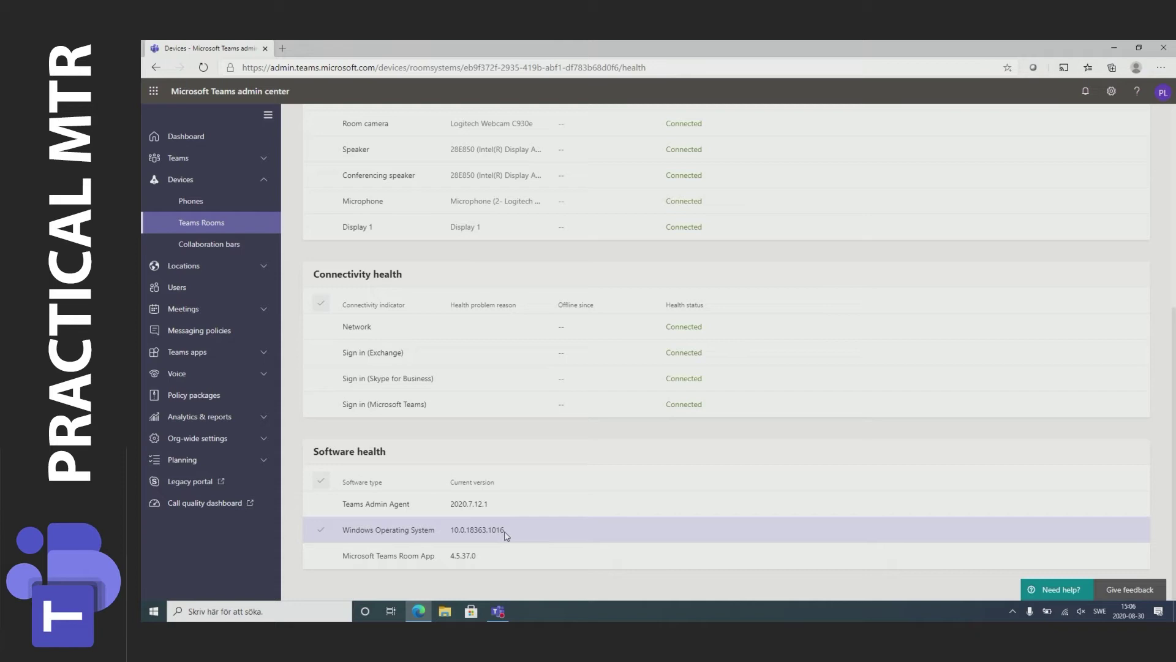
scroll(506, 535, "up", 6)
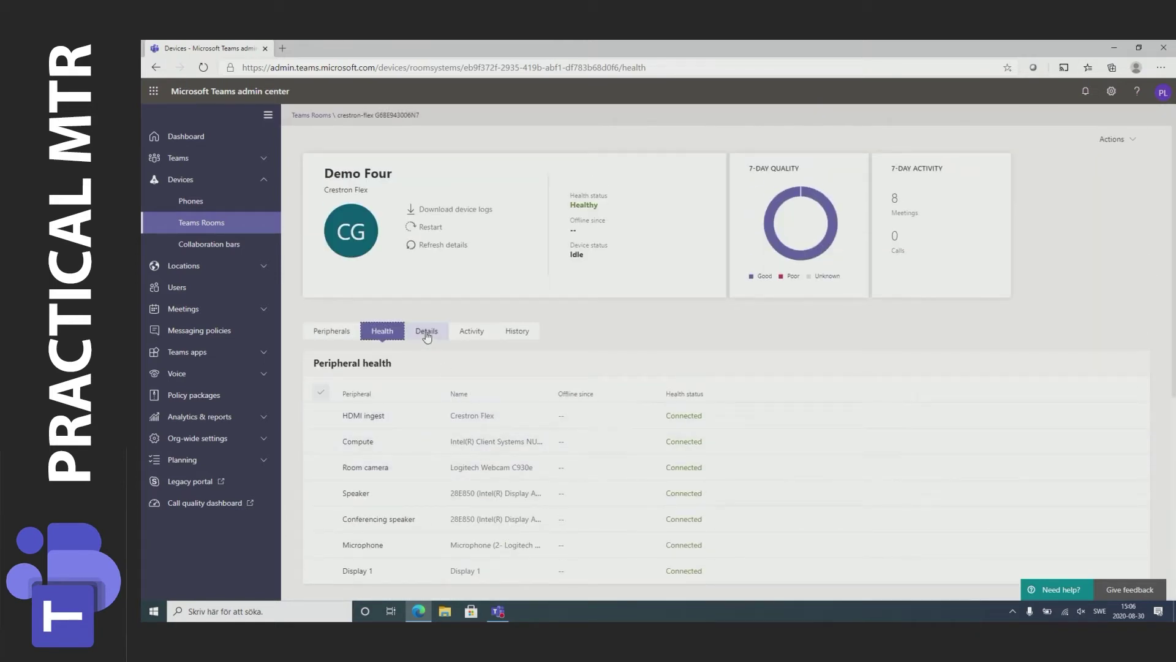
Review Demo Four's Details tab, then its Activity list of recent two-participant meetings
left_click(427, 336)
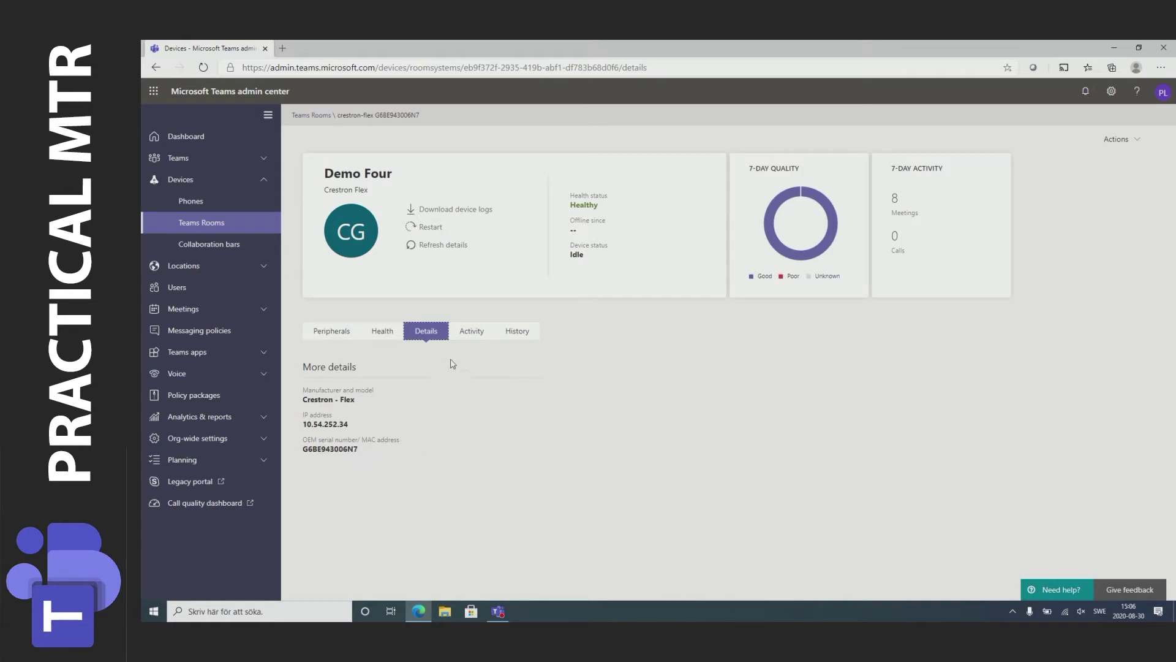
left_click(476, 340)
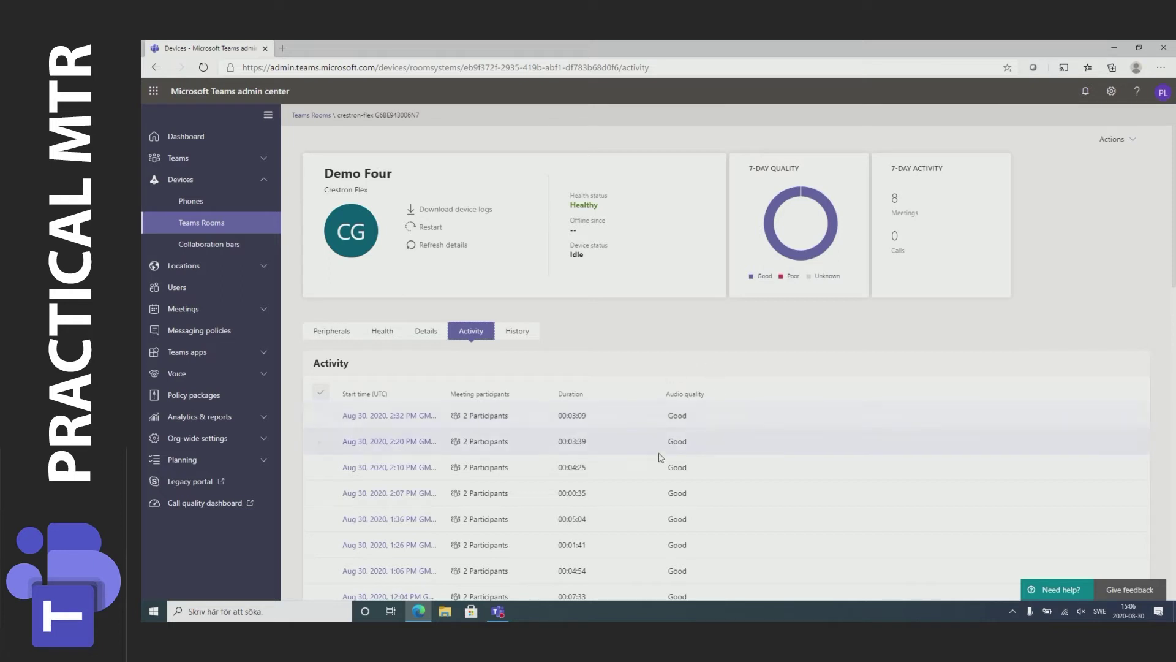
Open the Aug 30, 2020 2:32 PM meeting and select the Demo Four session row
left_click(376, 418)
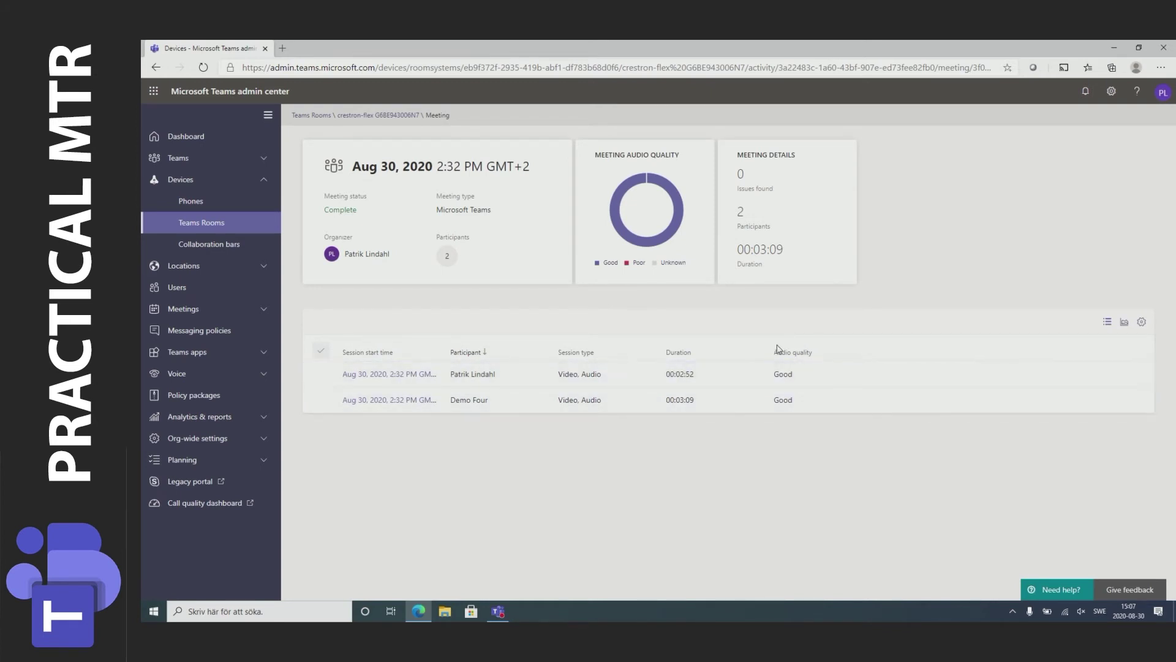
left_click(798, 407)
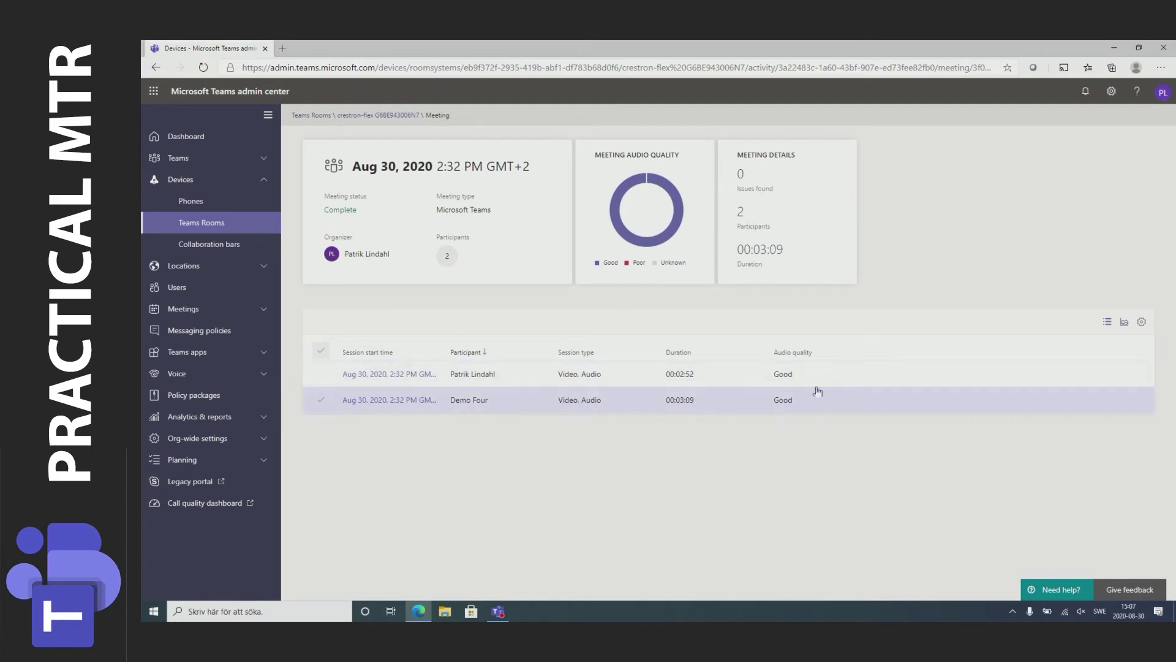
Open Demo Four's session overview to see its Realtek audio, Logitech C930e webcam and Intel graphics
left_click(413, 402)
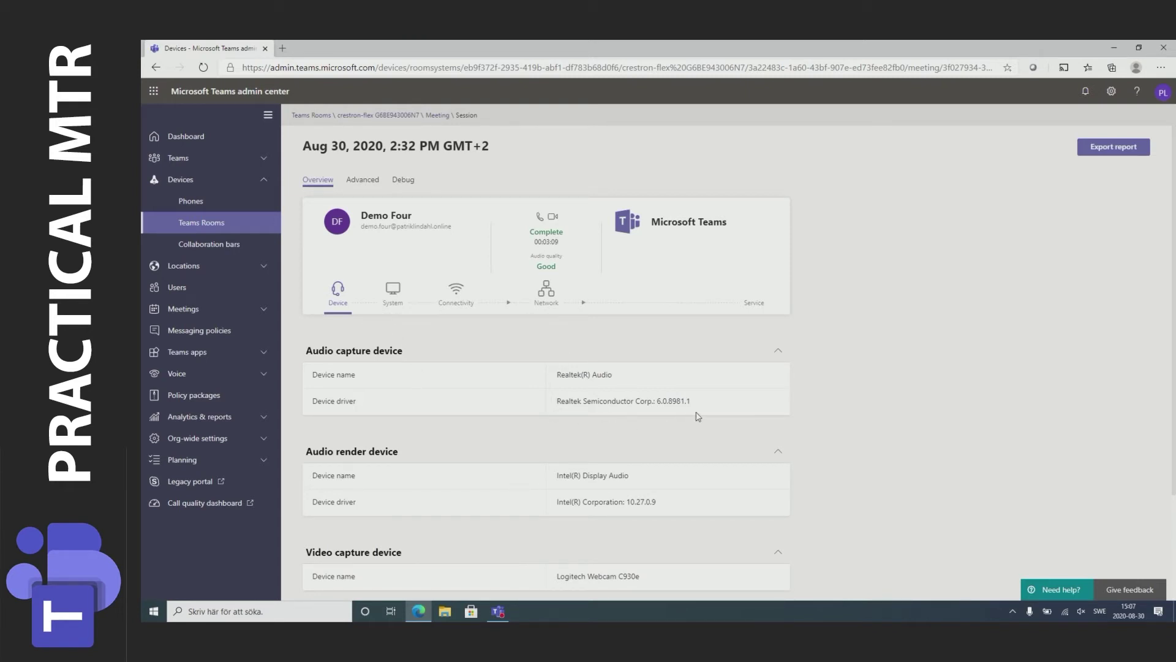
scroll(662, 420, "down", 1)
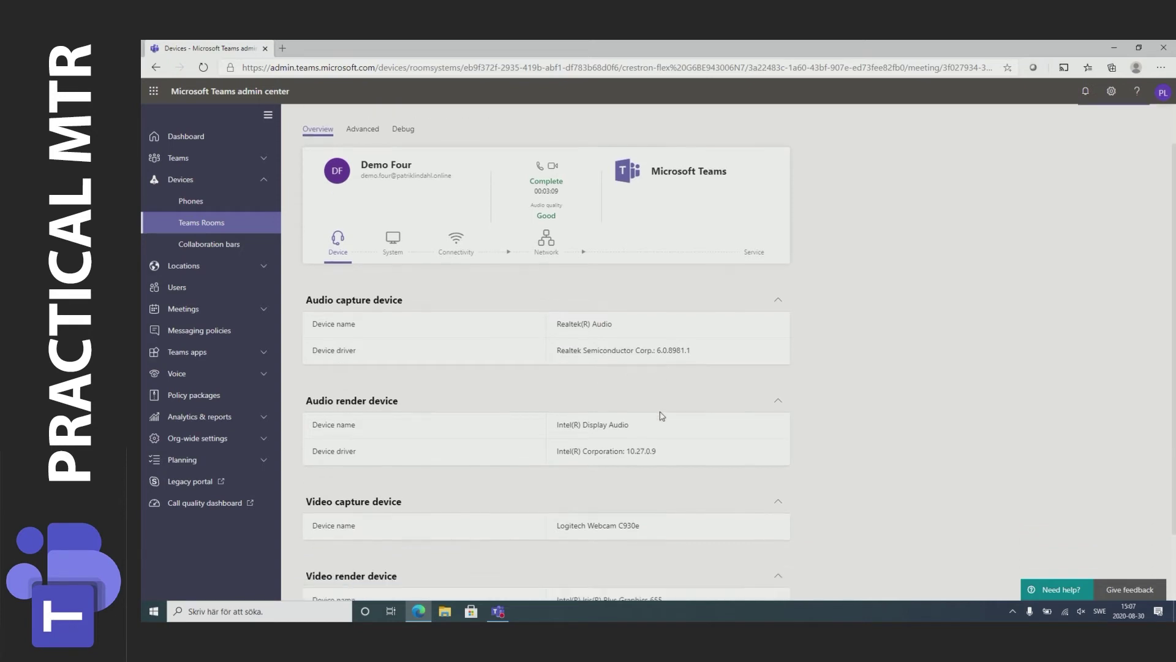
scroll(662, 416, "down", 1)
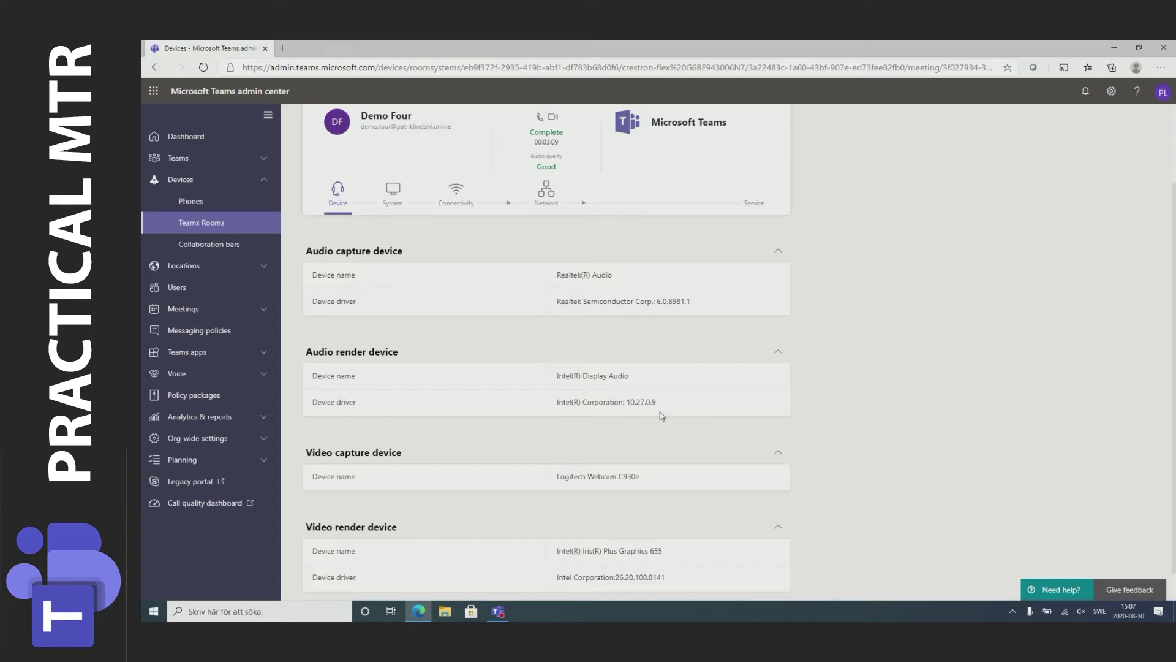
scroll(662, 416, "down", 1)
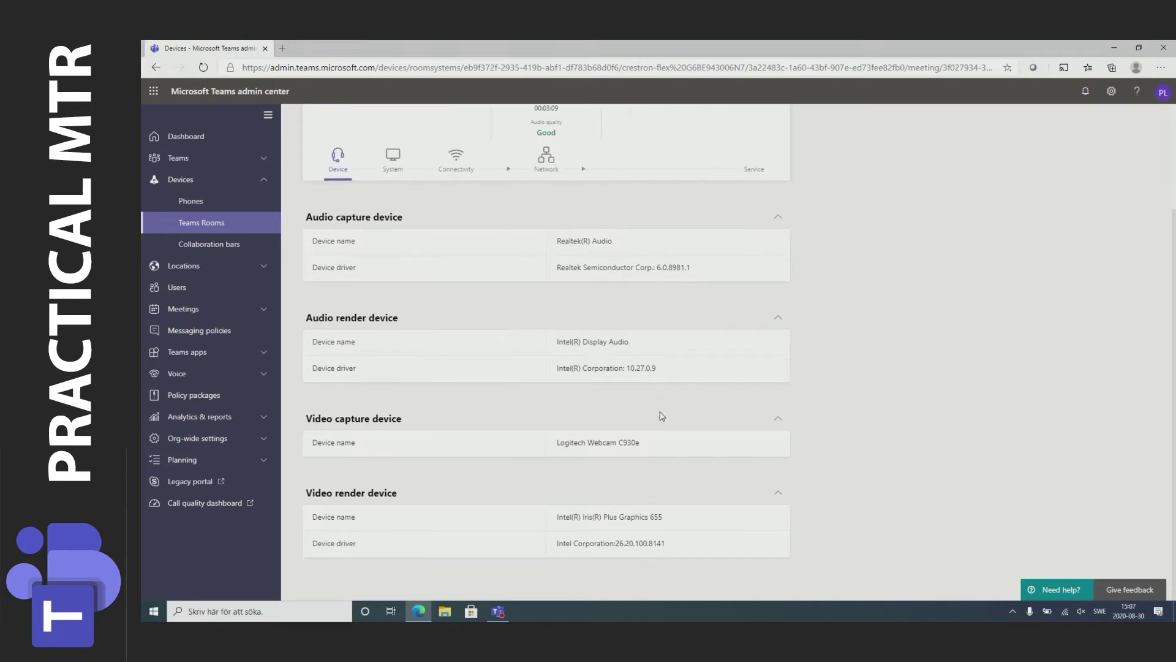
scroll(662, 415, "up", 3)
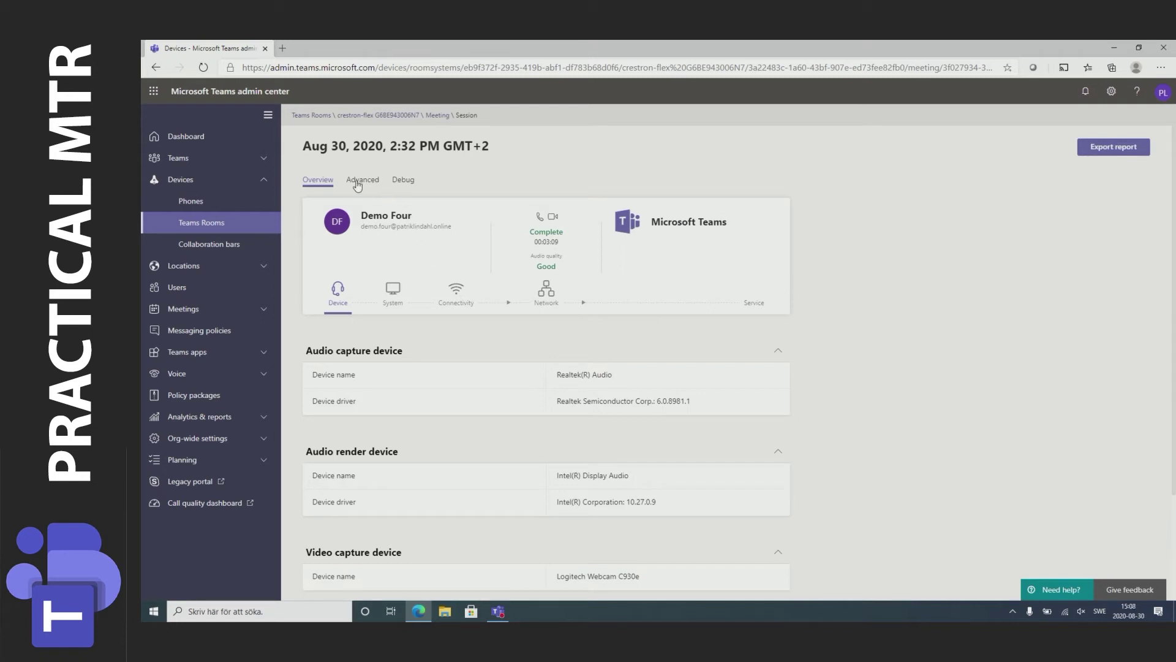
Show the session's Debug report: 186.628-second duration, ended CallEndReasonLocalUserInitiated
left_click(404, 180)
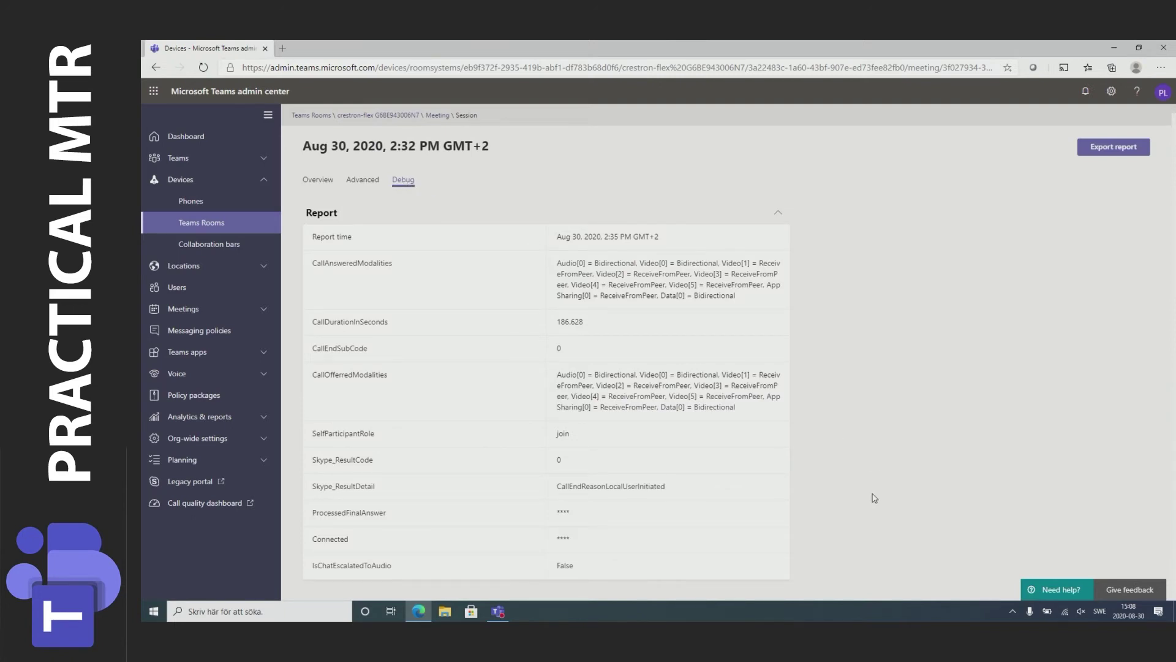
scroll(874, 498, "down", 2)
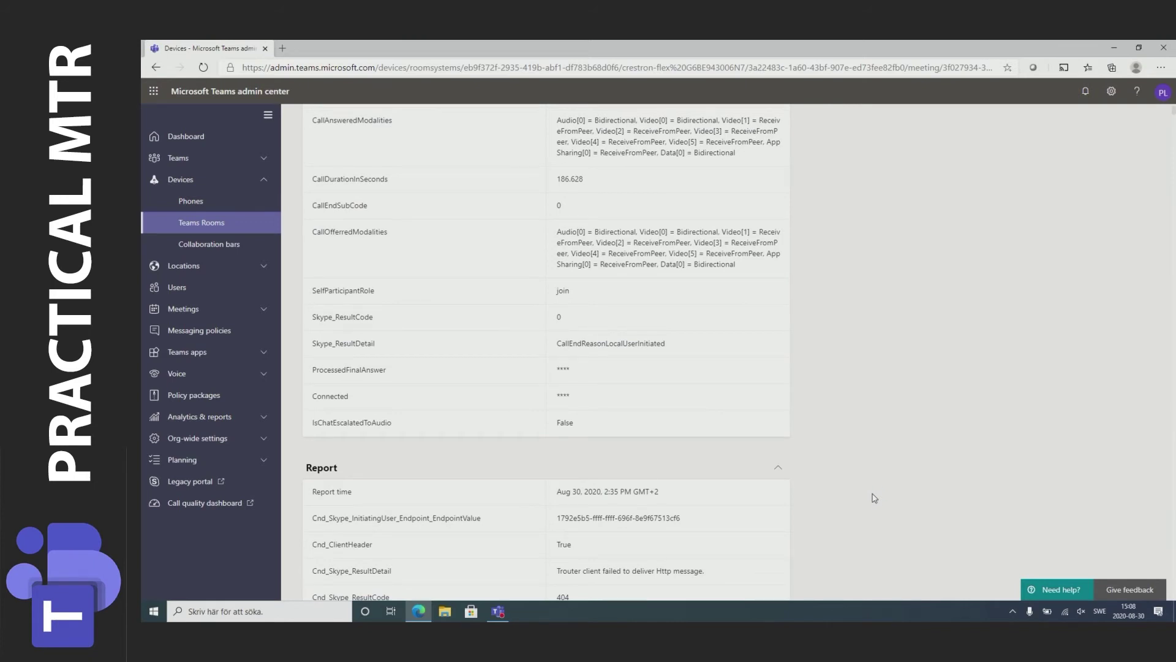
scroll(874, 497, "down", 5)
scroll(855, 493, "up", 8)
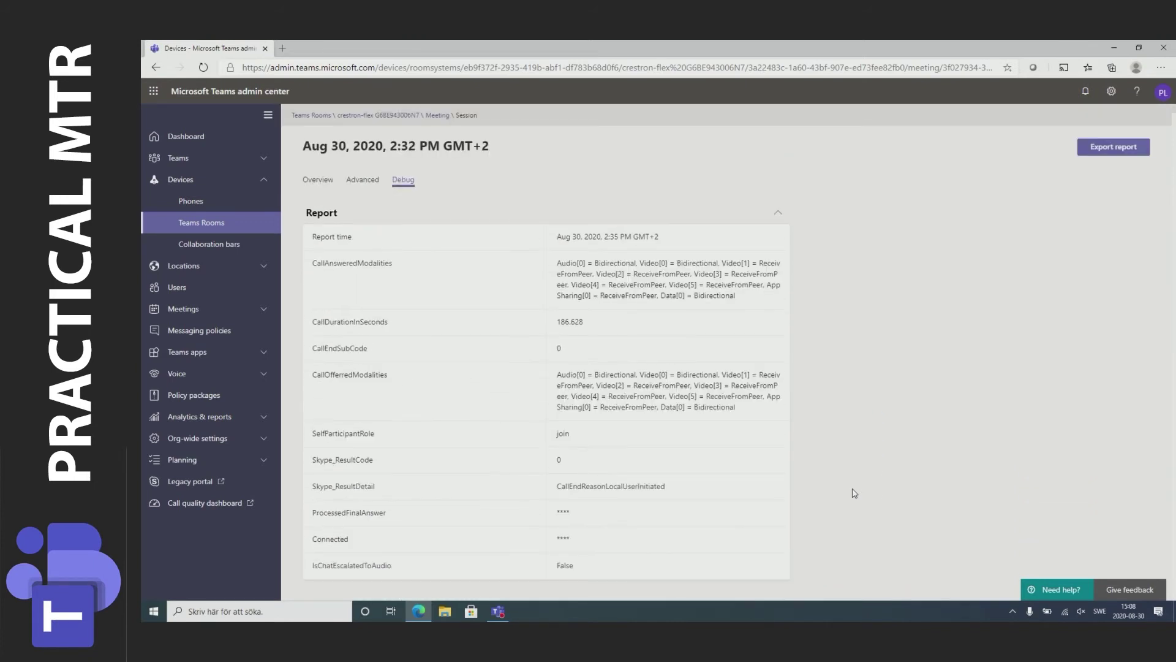
Go back to the crestron-flex device page and view its History's queued Device Diagnostics action
left_click(387, 116)
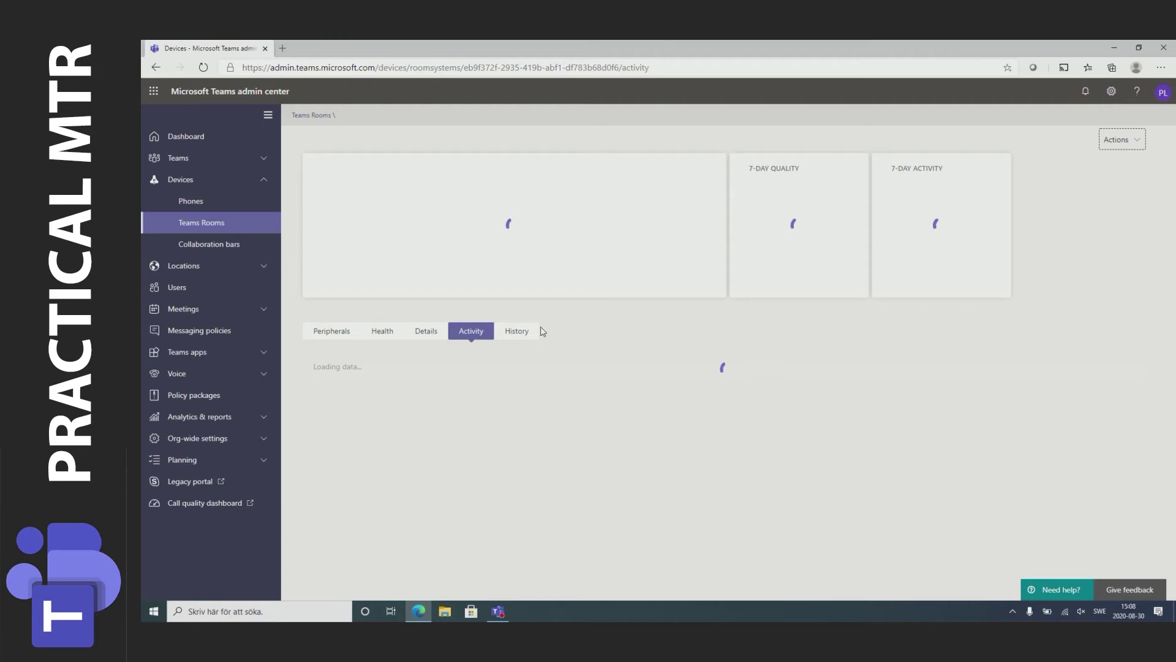
left_click(515, 334)
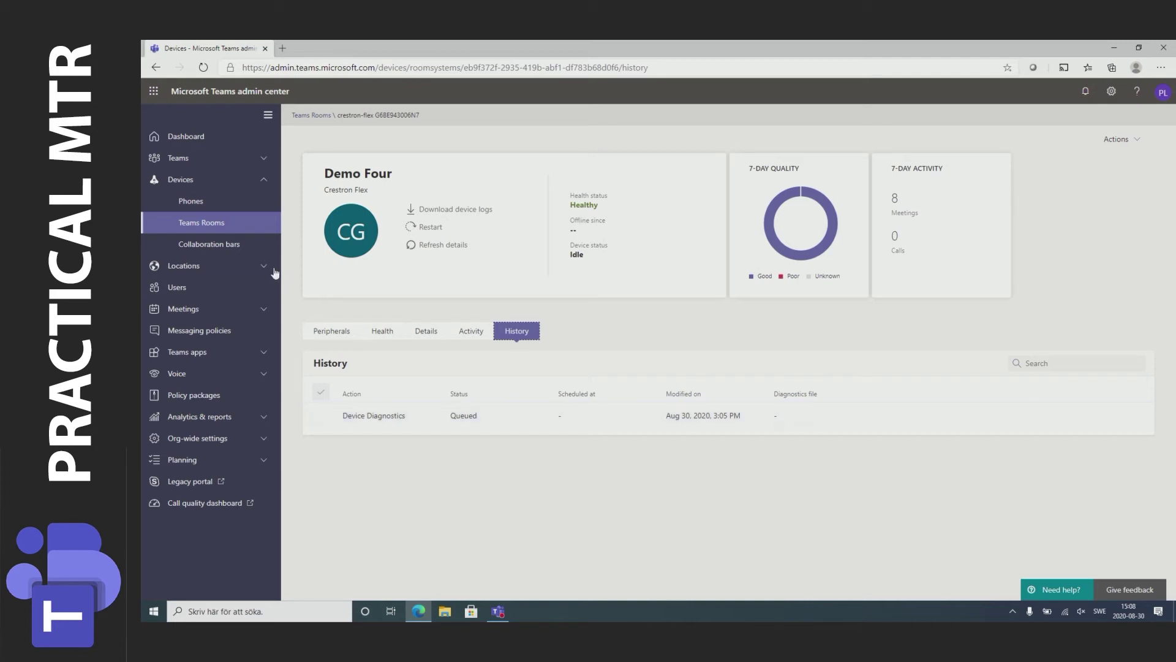
Return to the Teams Rooms list and open Demo Three, whose camera, speakers and microphone are disconnected
left_click(215, 224)
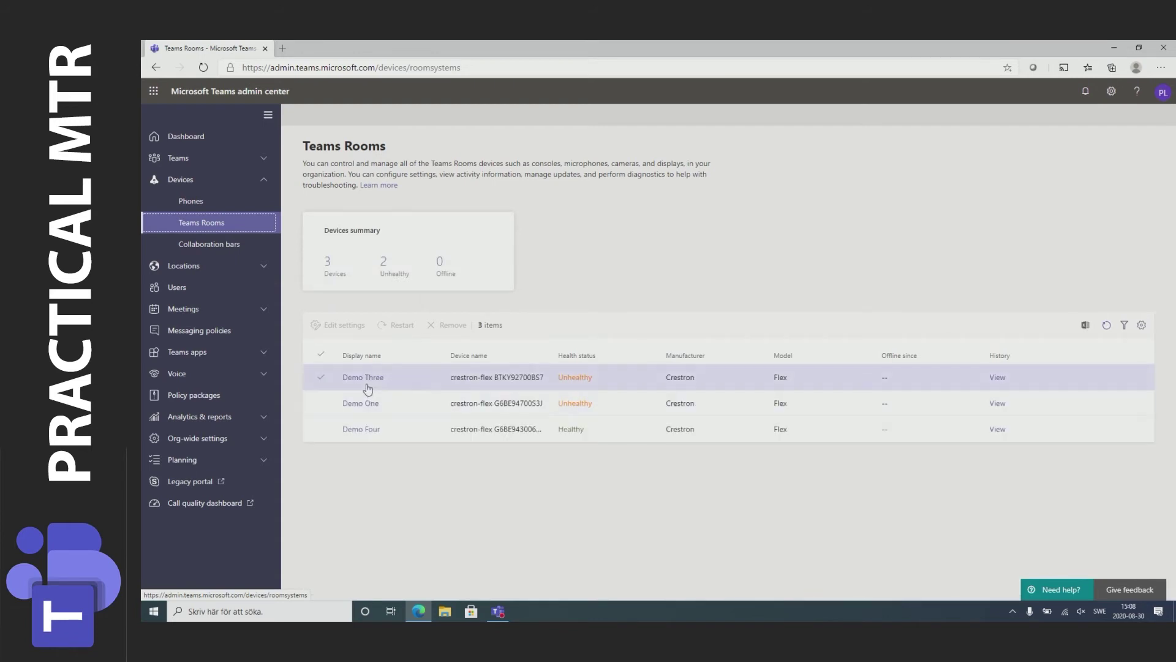
left_click(366, 378)
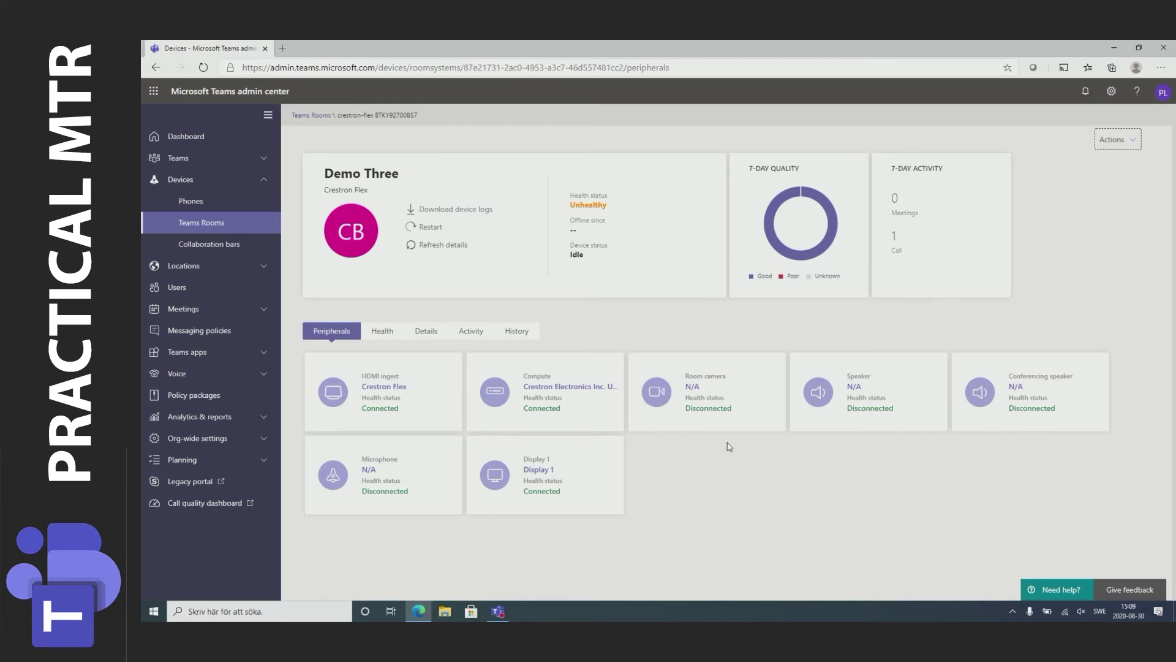
Scroll through Demo Three's peripheral, connectivity and software health, then go back to the Teams Rooms list
left_click(376, 331)
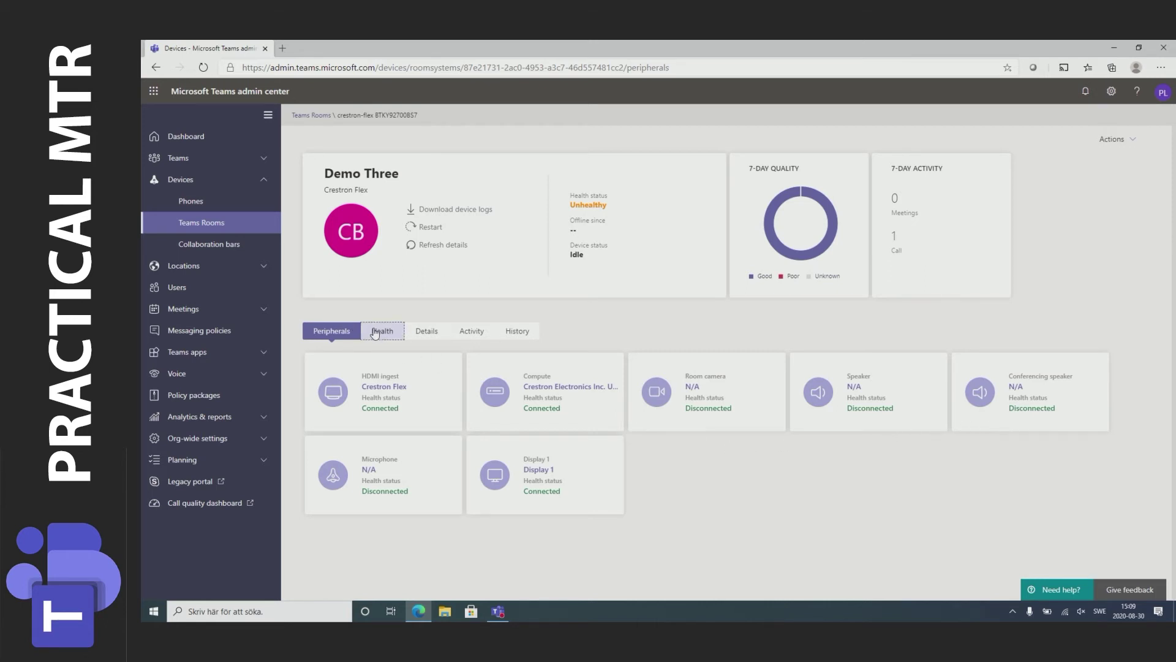
scroll(853, 516, "down", 2)
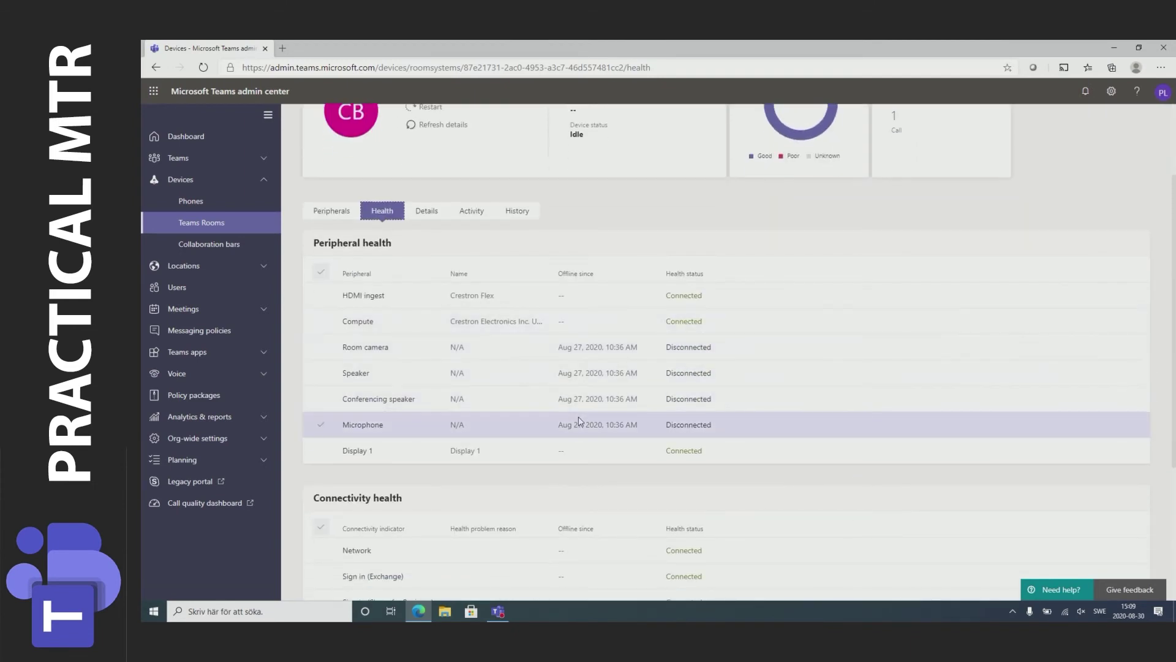
scroll(784, 447, "down", 3)
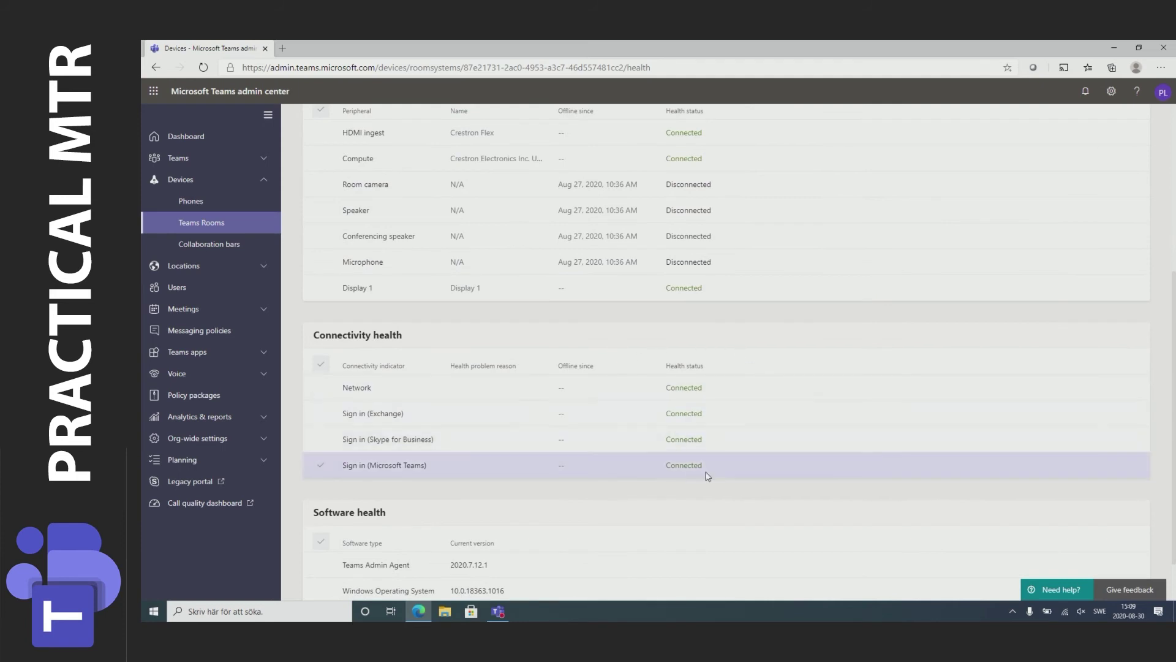
left_click(209, 227)
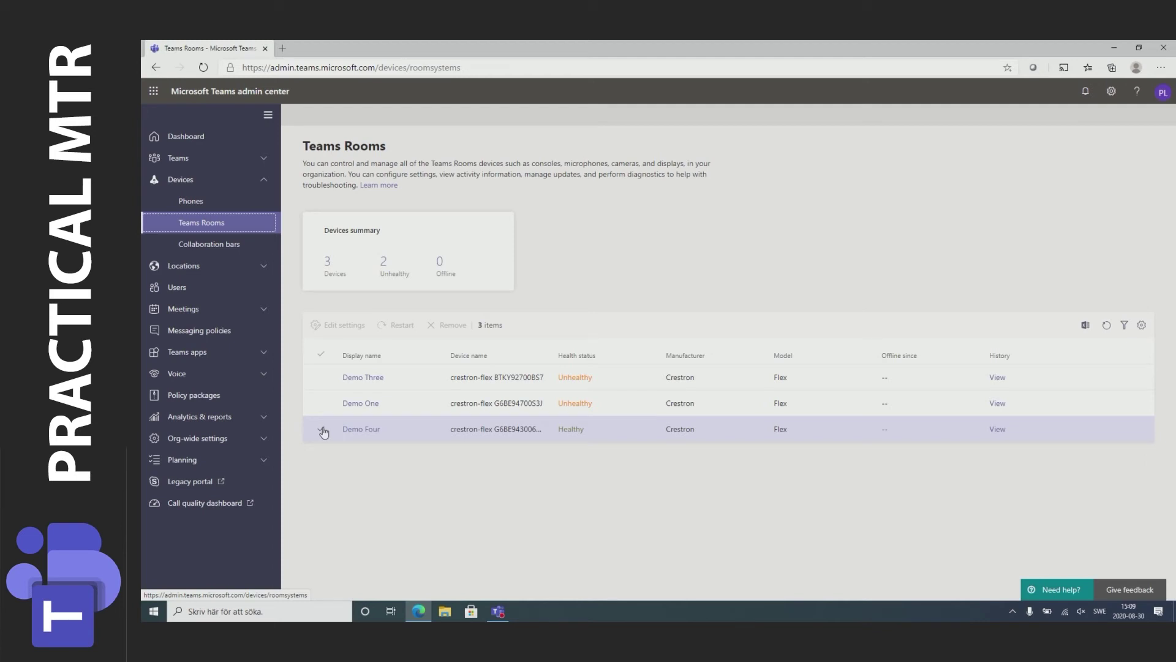
Select only the Demo Four device in the list and open its Edit settings panel
left_click(321, 430)
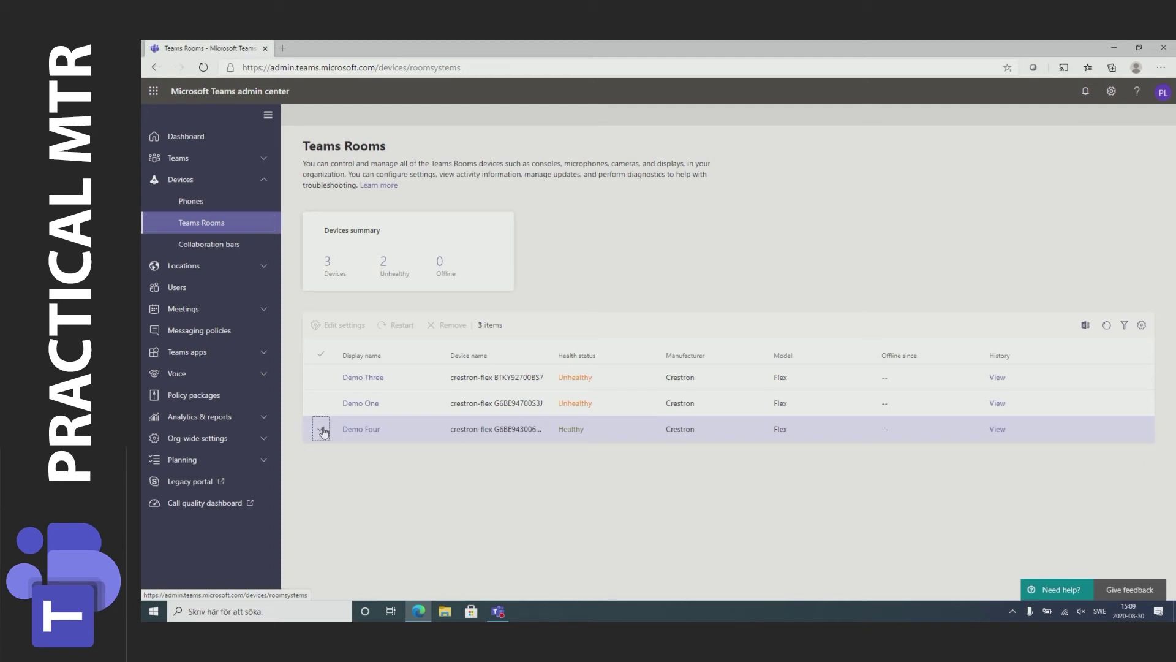
left_click(321, 379)
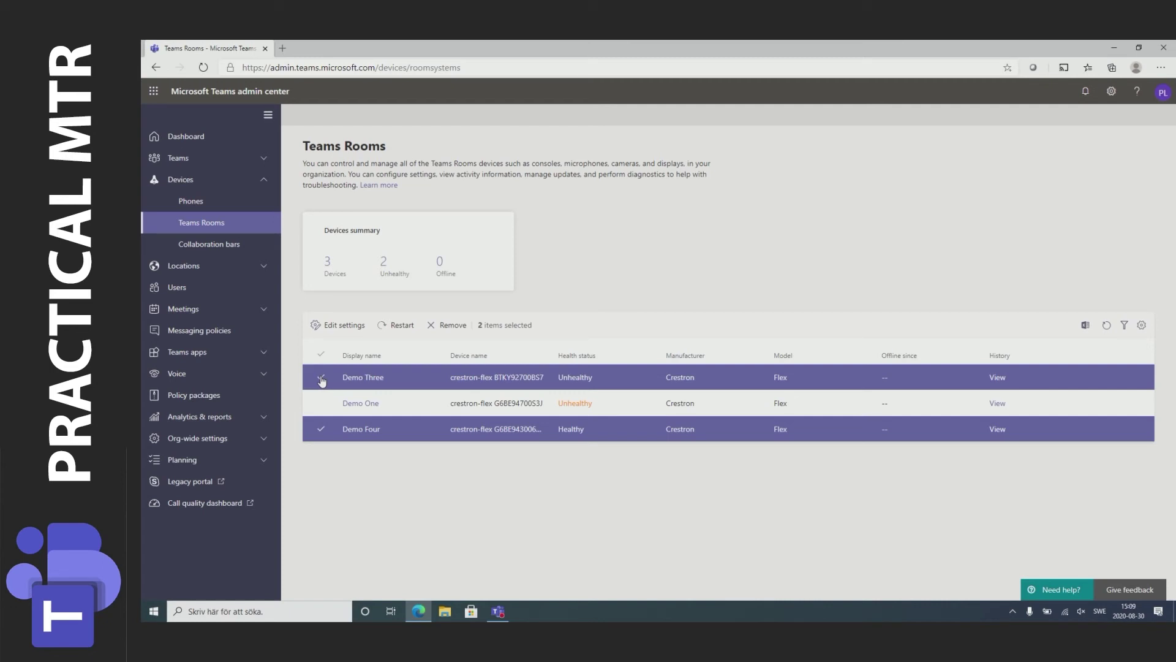
left_click(321, 378)
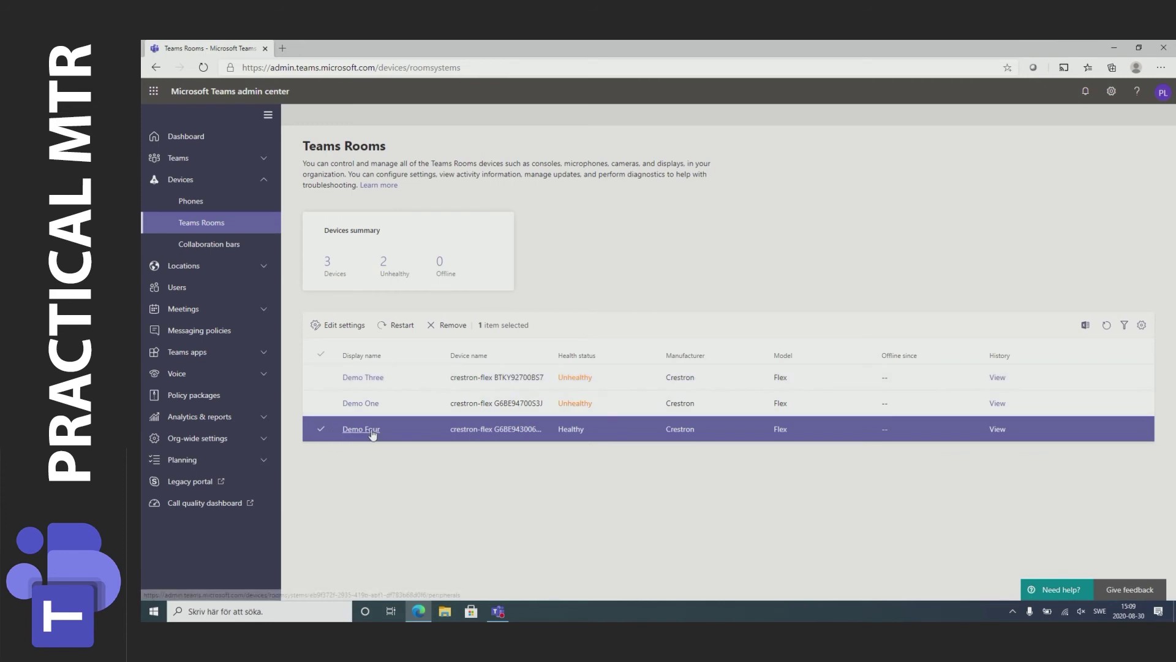
left_click(348, 325)
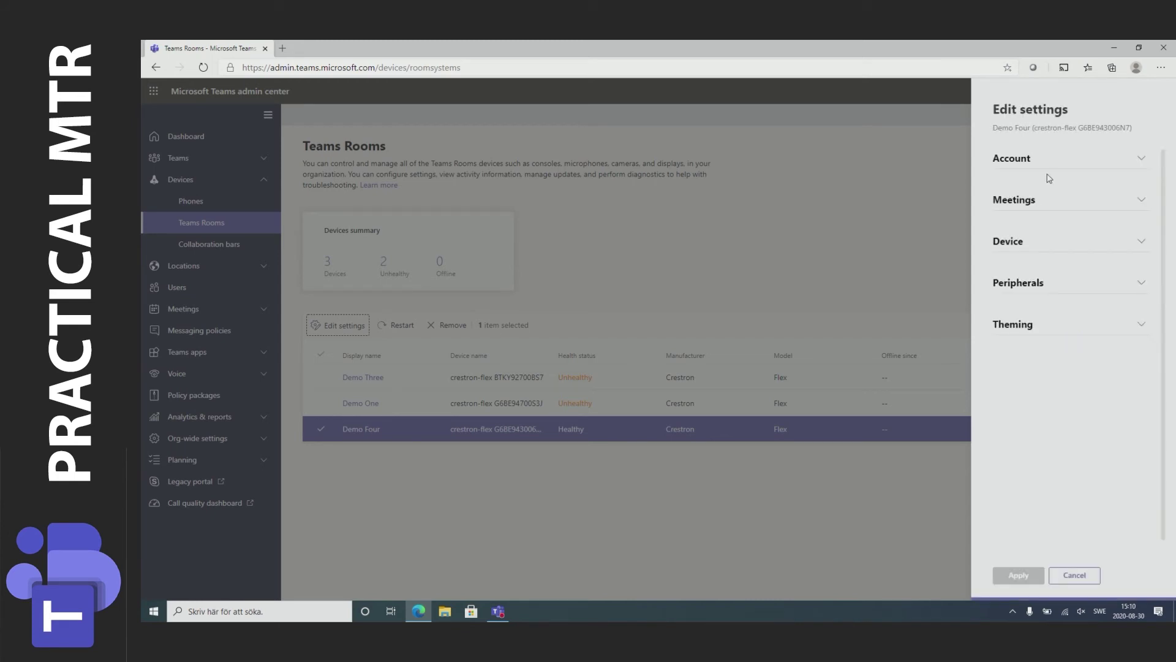
Review Demo Four's Account section, viewing supported meeting mode choices without changing them
left_click(1097, 161)
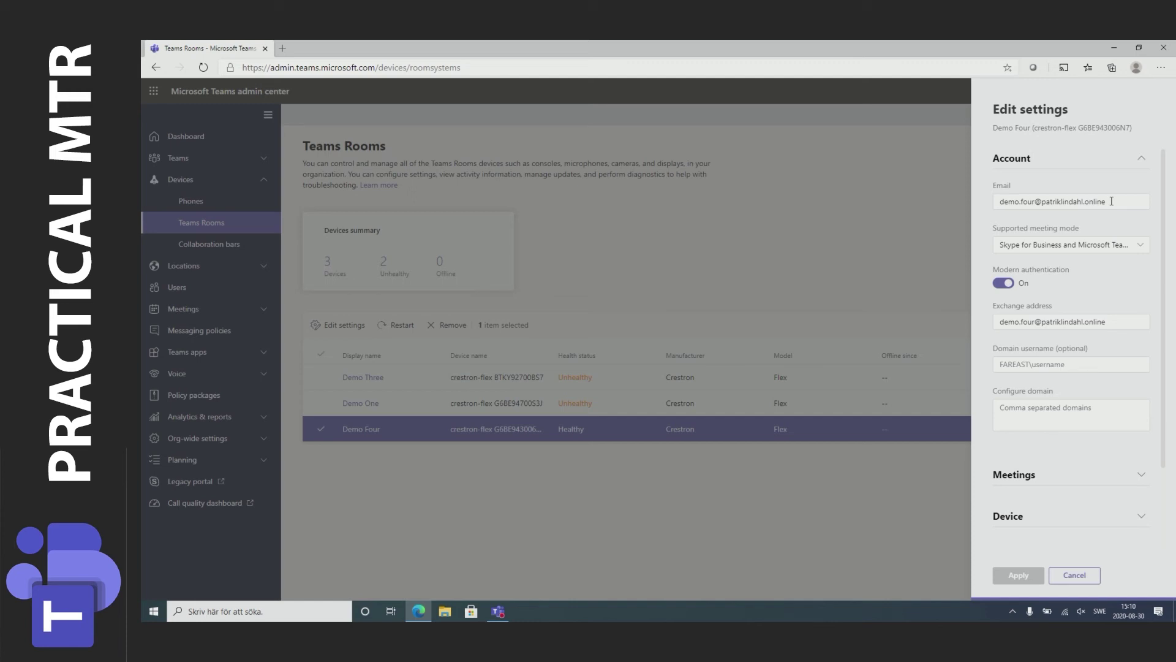
left_click(1114, 247)
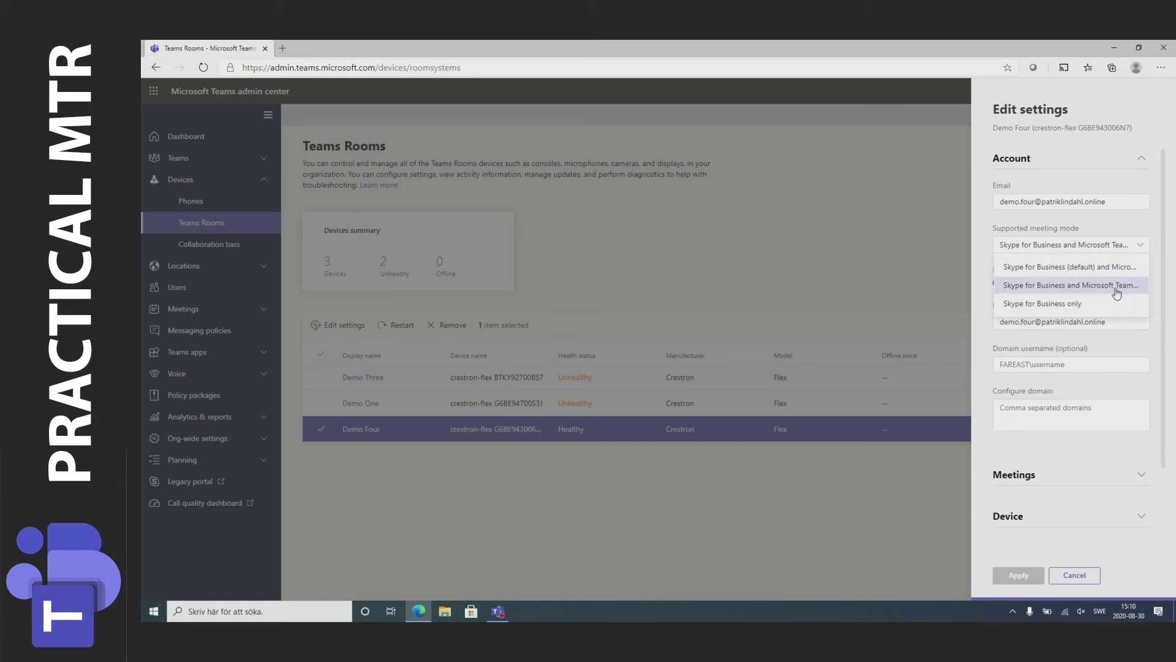
left_click(1107, 239)
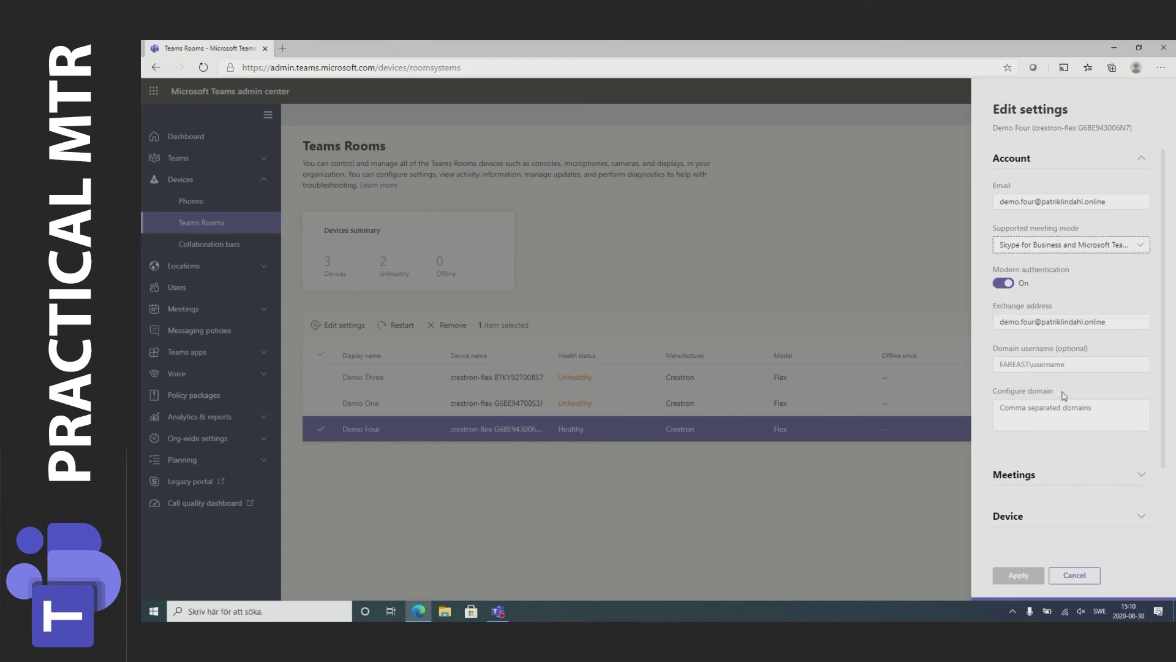
scroll(1065, 404, "down", 2)
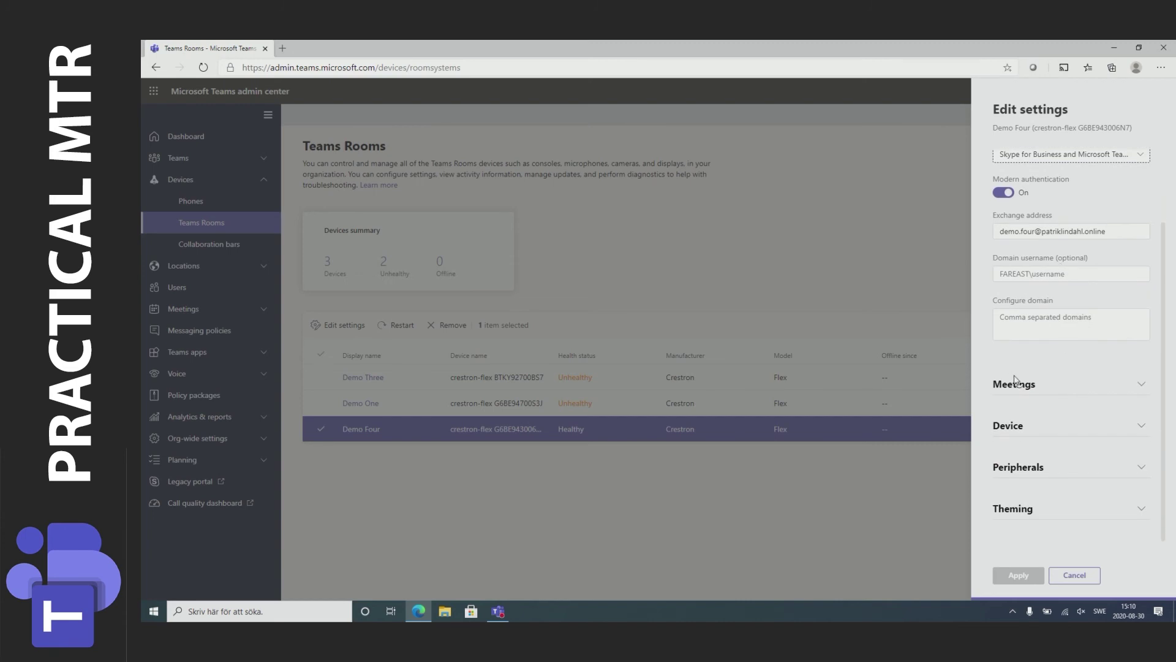
scroll(1057, 221, "up", 2)
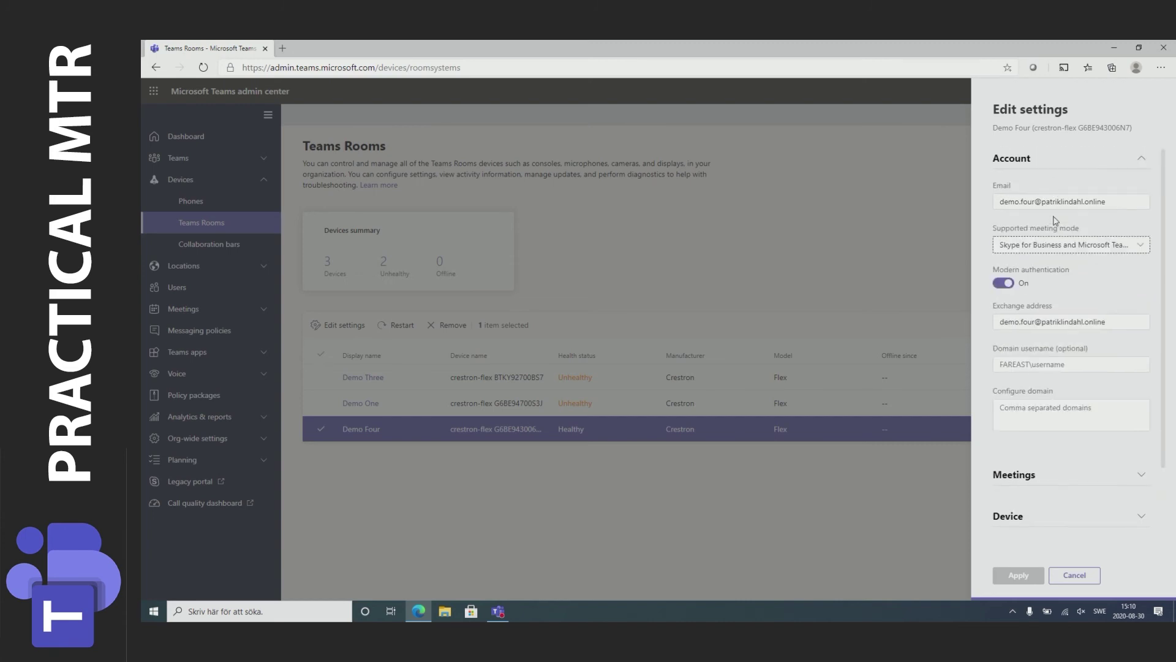
left_click(1012, 162)
Look over Demo Four's Meetings and Device toggles, leaving both sections unchanged and collapsed
left_click(1018, 209)
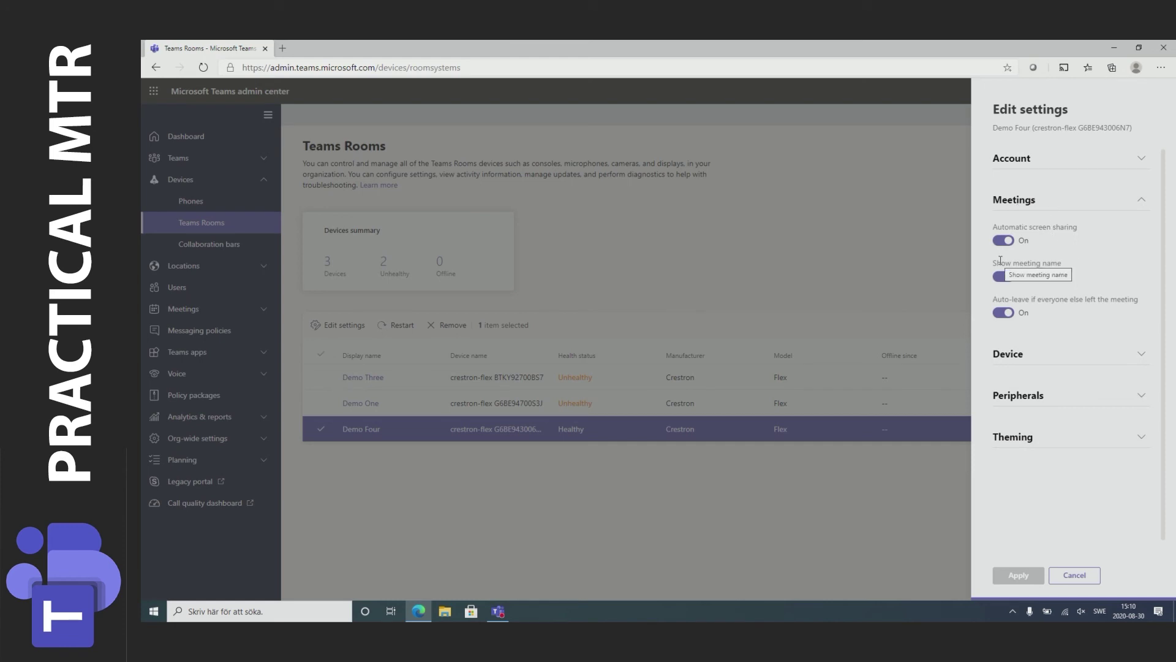
left_click(1030, 207)
left_click(1016, 244)
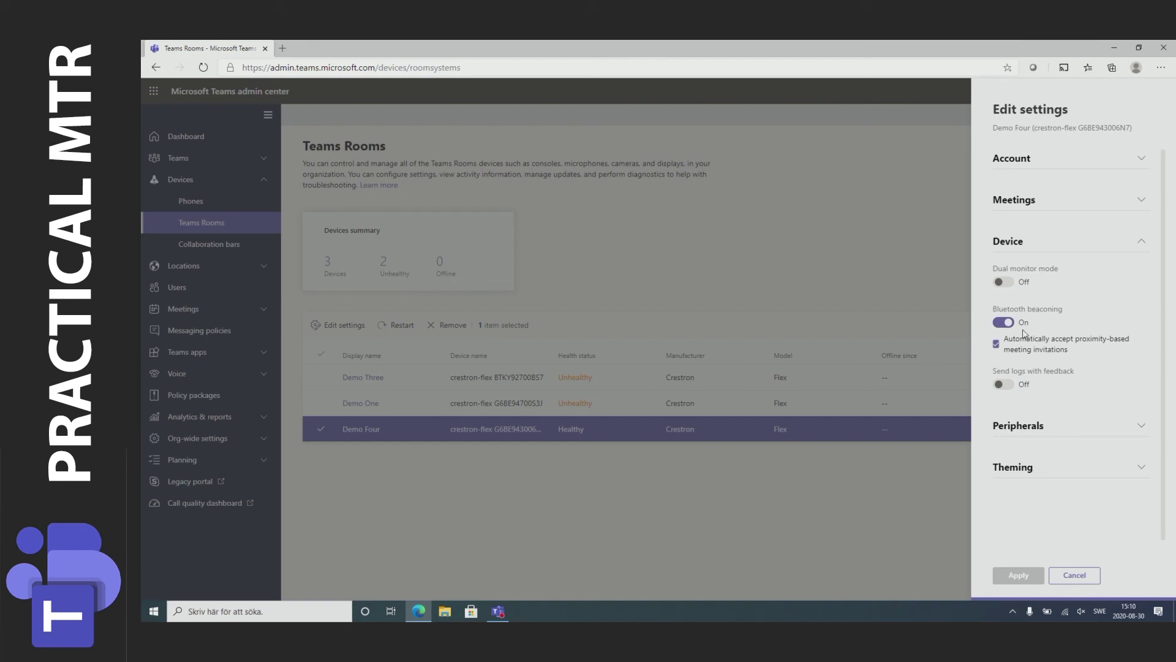
left_click(1017, 248)
Review the Peripherals microphone, speaker and content camera options, keeping the content camera as None
left_click(1018, 285)
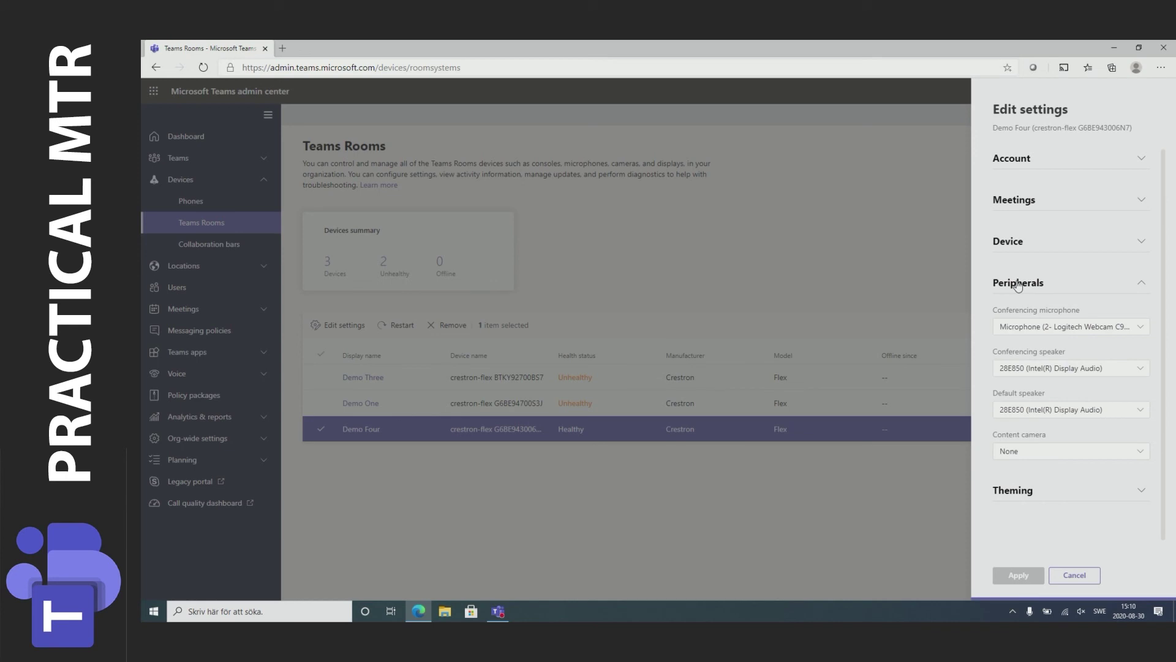
left_click(1060, 328)
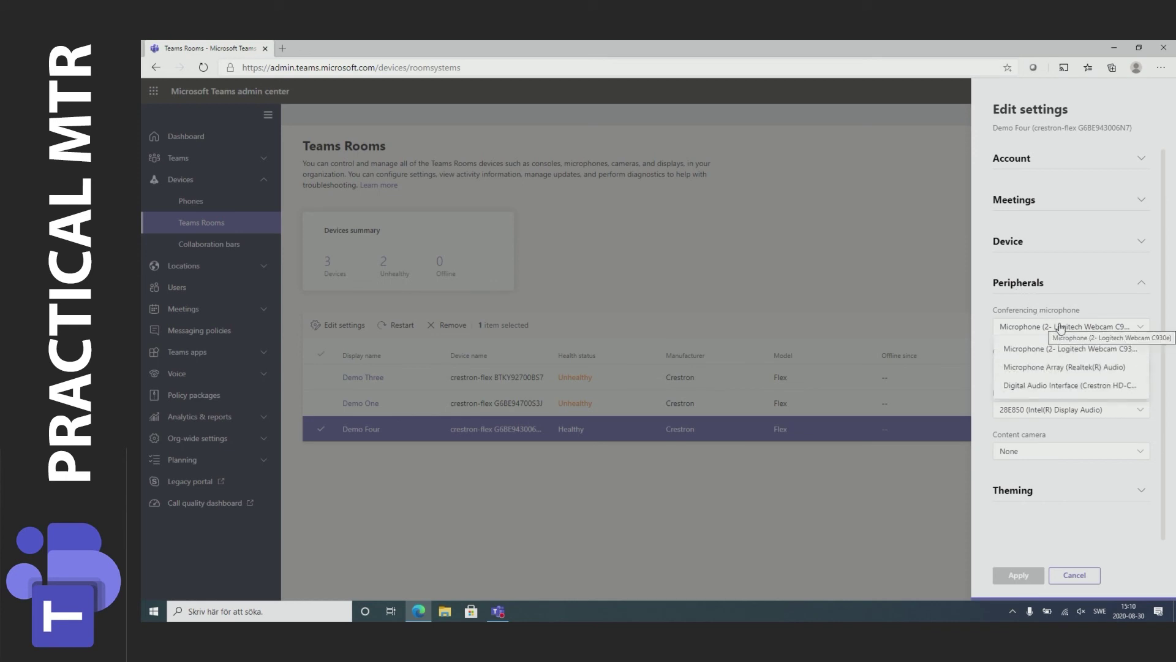
left_click(1060, 328)
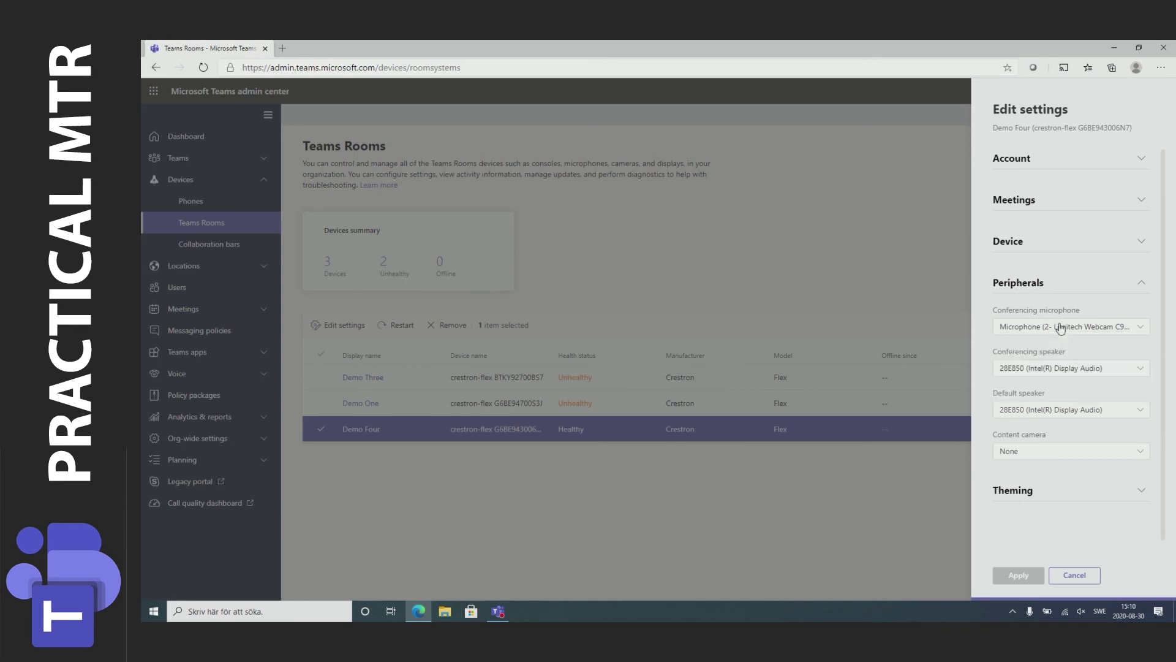
left_click(1075, 370)
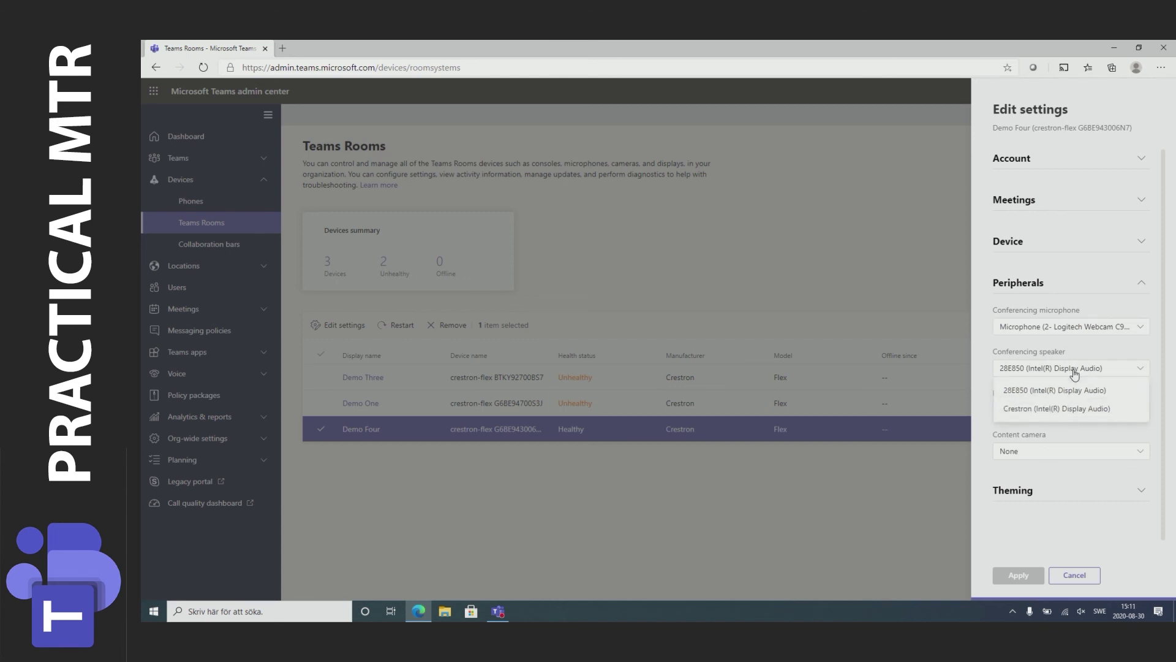
left_click(1075, 372)
left_click(1058, 452)
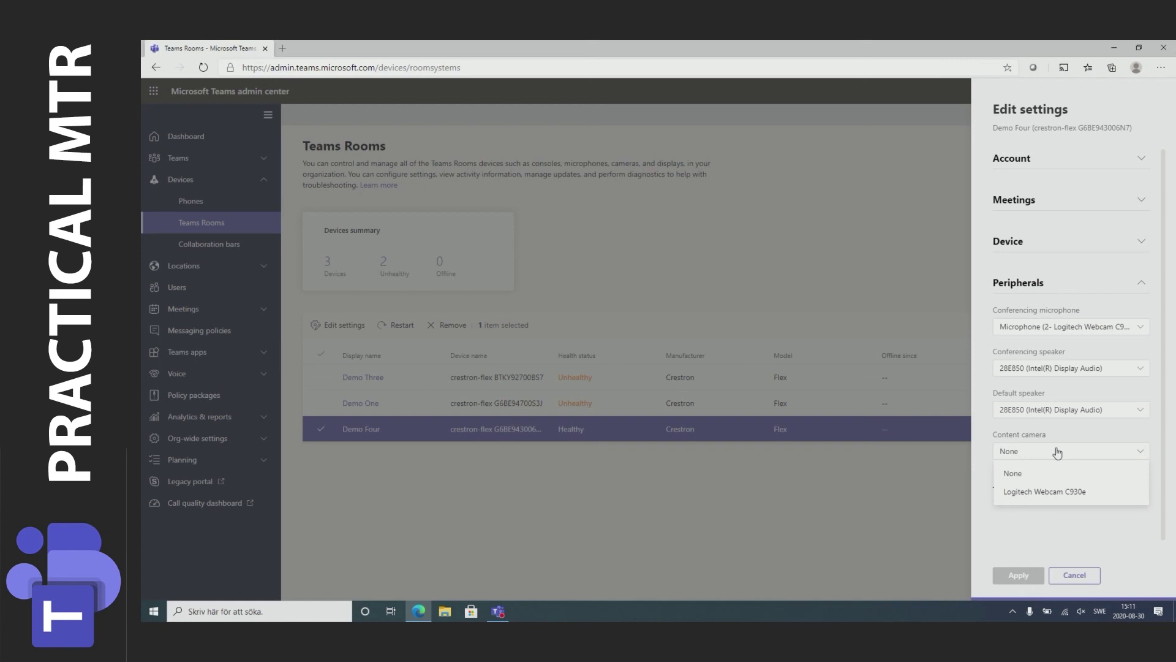
left_click(1055, 434)
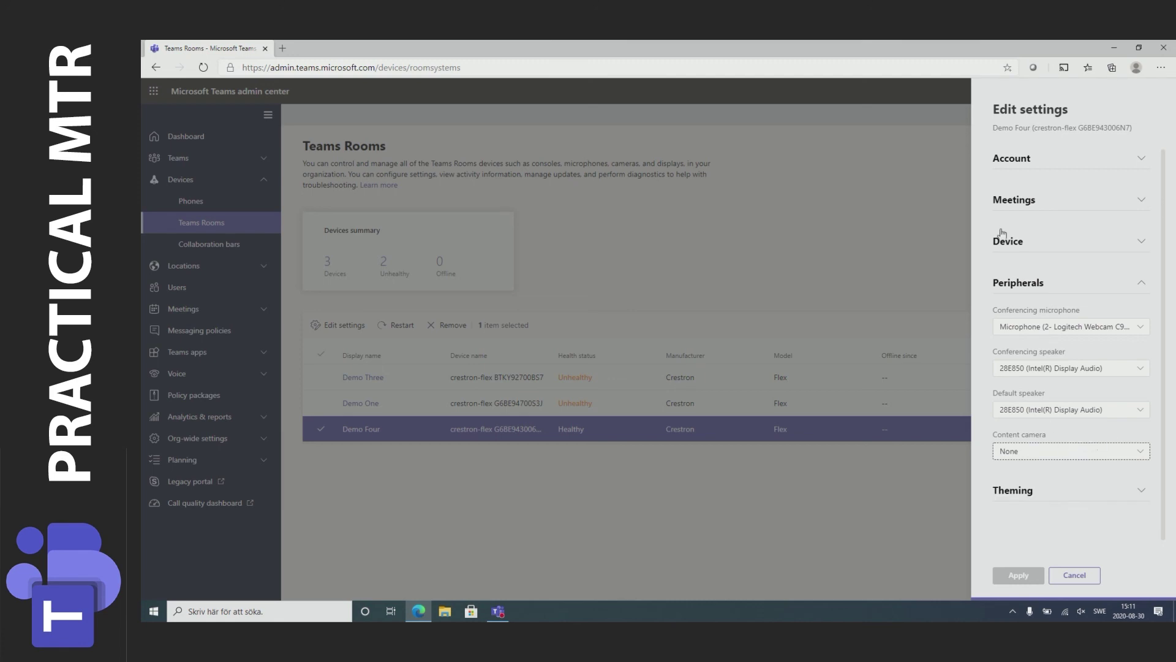
Collapse Peripherals, view the Theming theme list, and close the panel without applying changes
left_click(1017, 284)
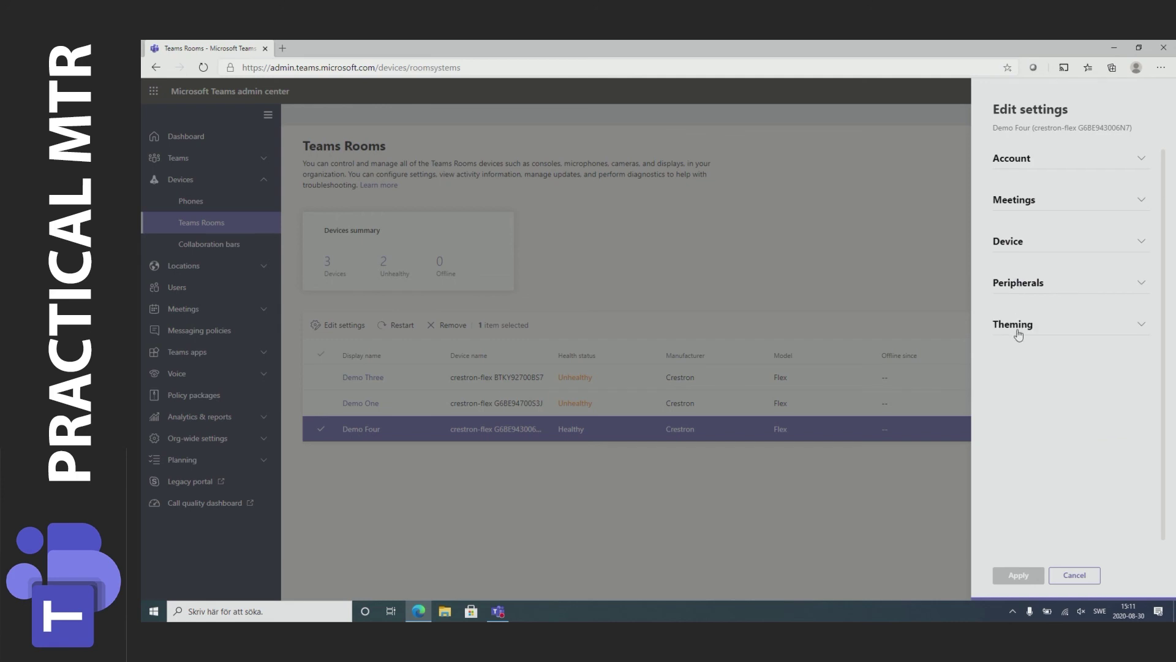
left_click(1018, 331)
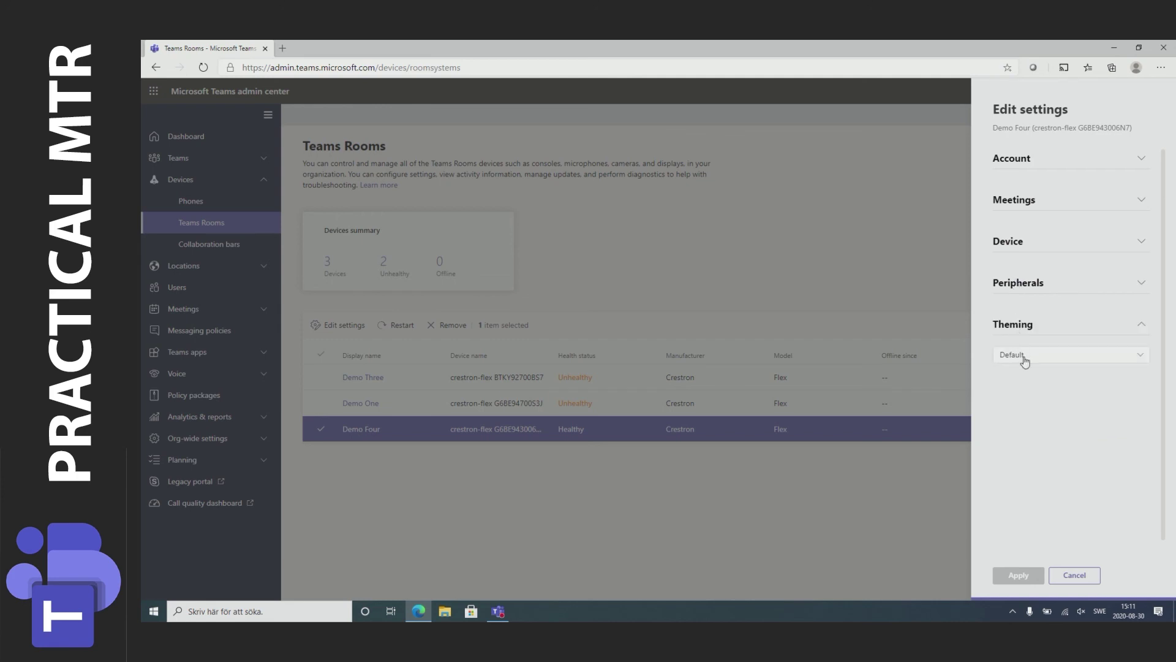
left_click(1023, 357)
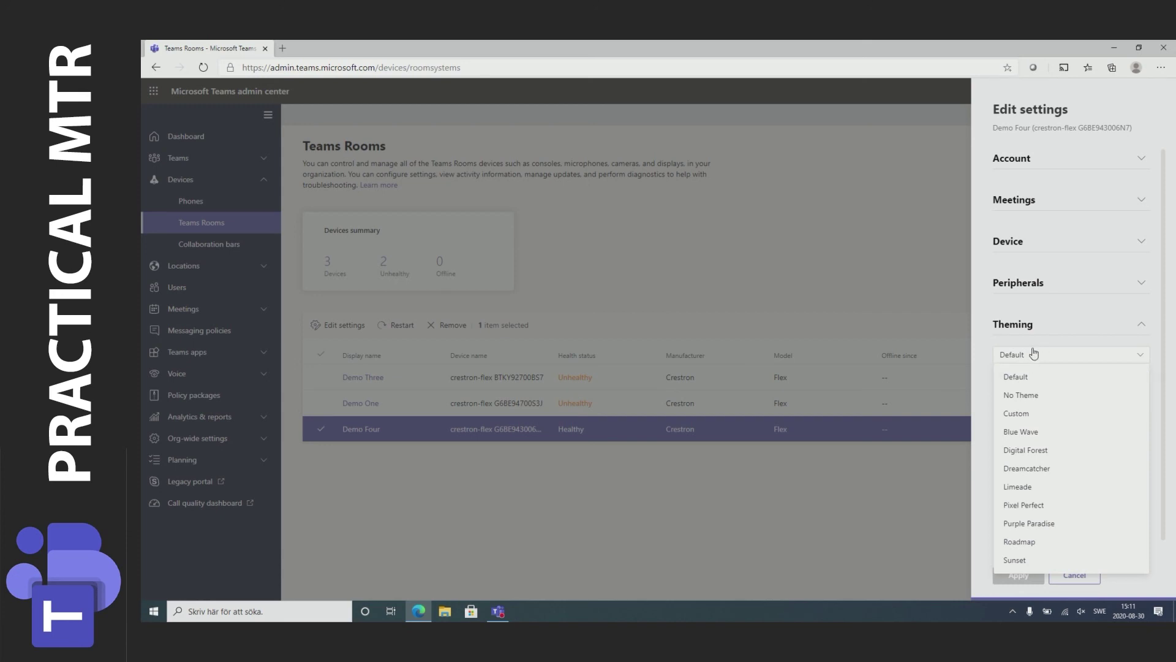
left_click(723, 267)
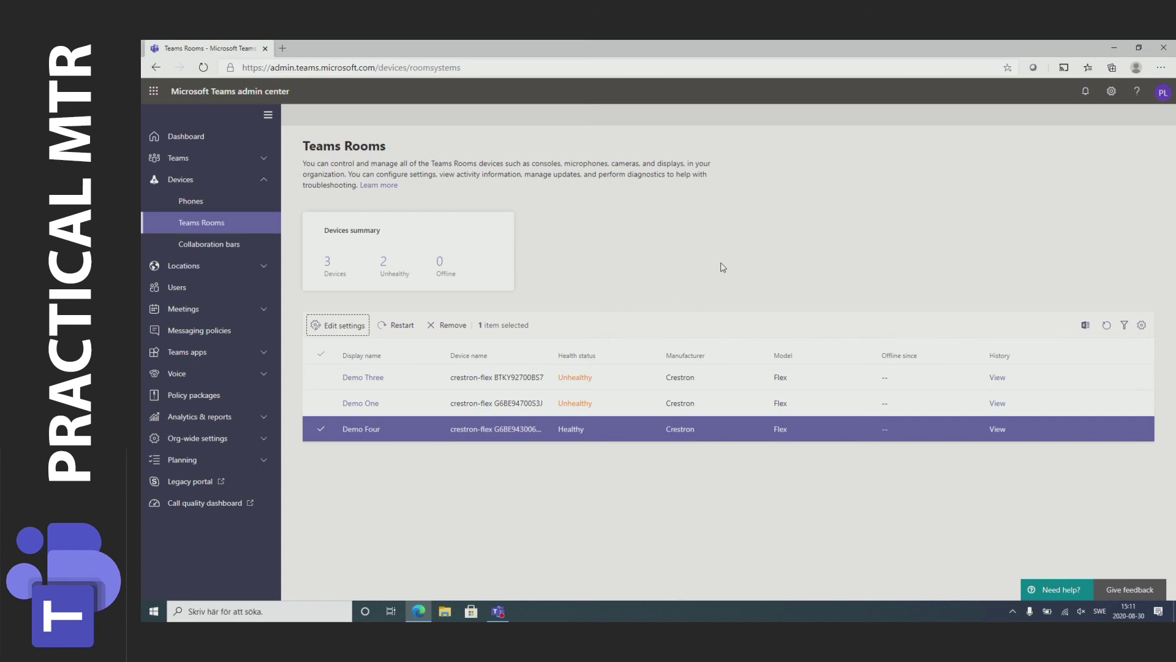